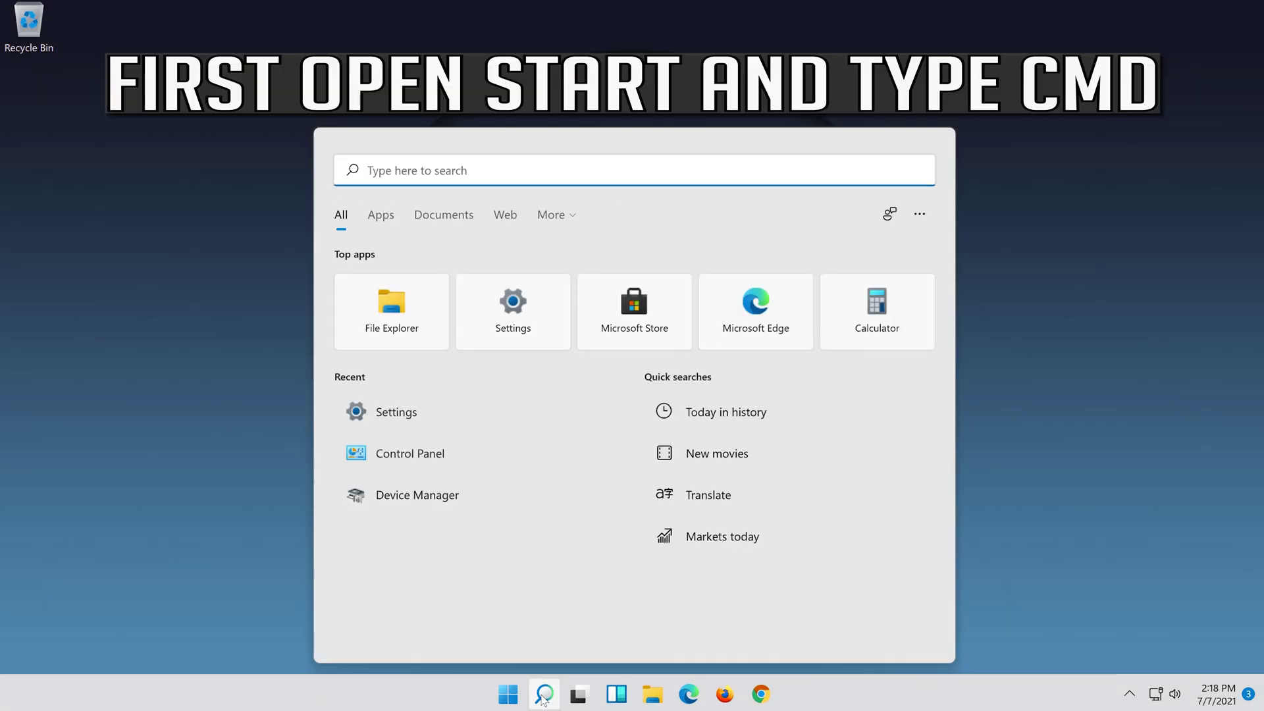
Launch Command Prompt as administrator from a Start search for 'cmd', approving the UAC prompt.
text(cmd)
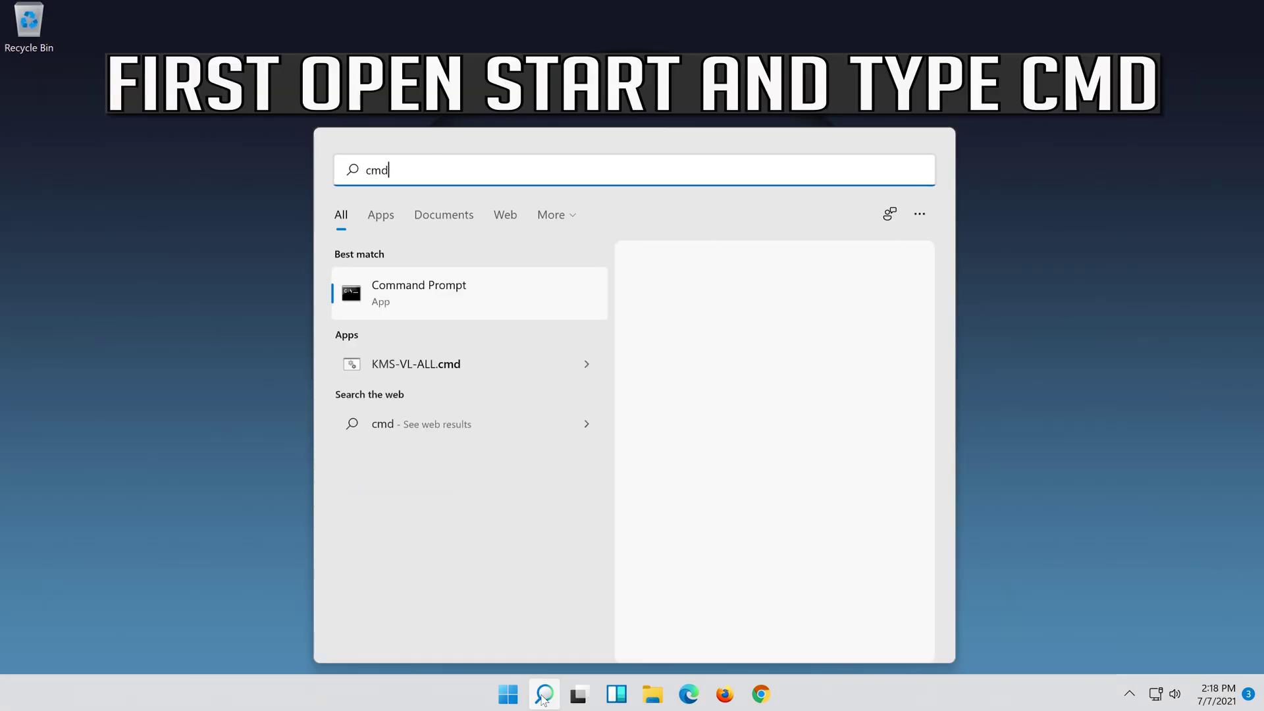
right_click(521, 294)
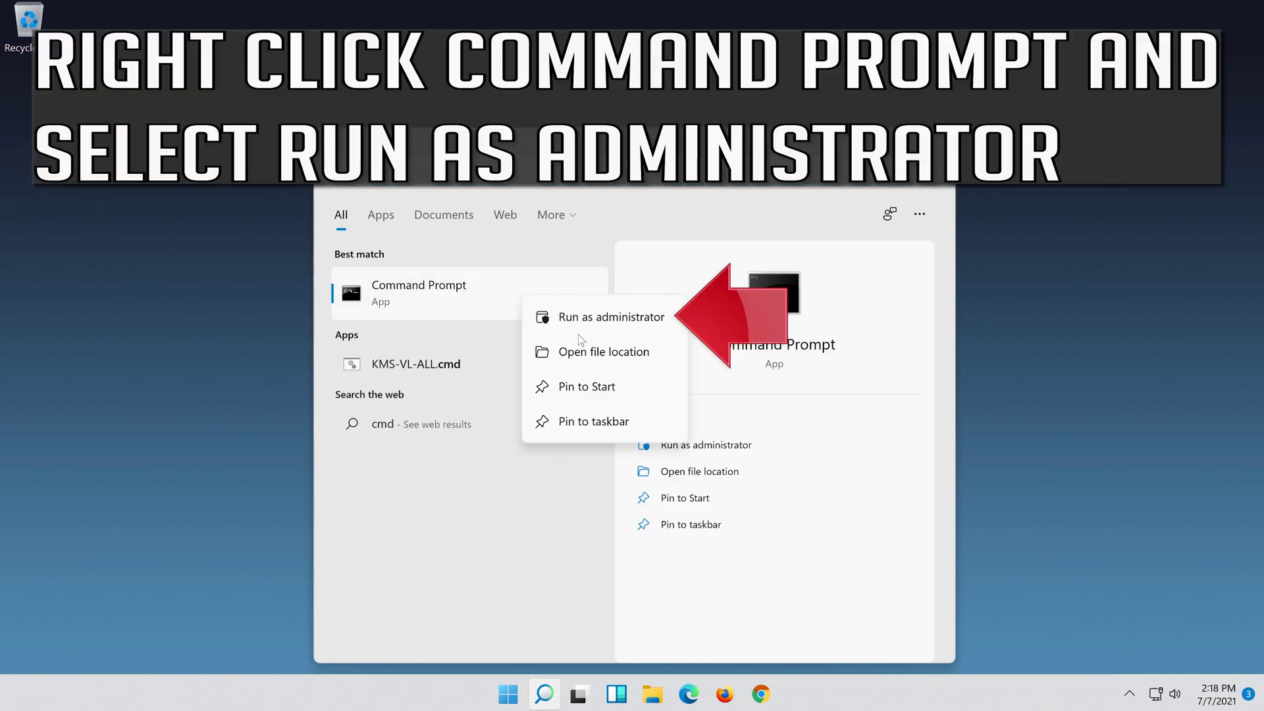
click(625, 318)
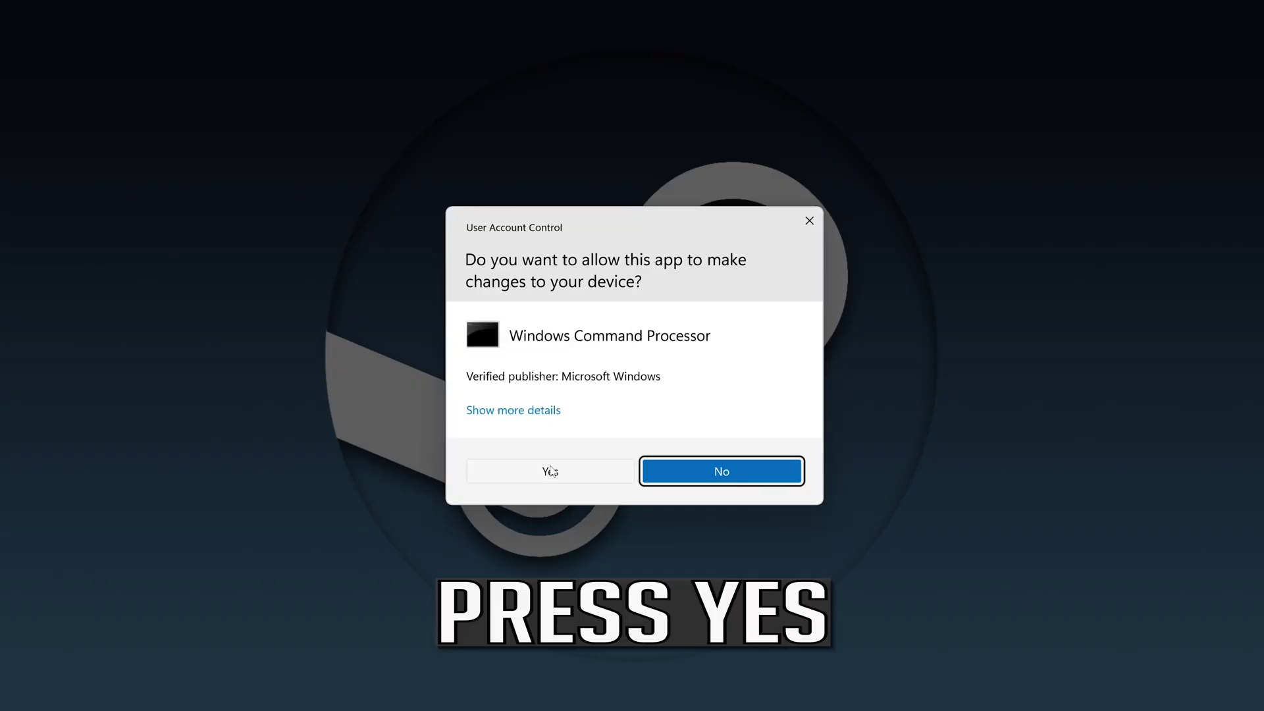
click(562, 466)
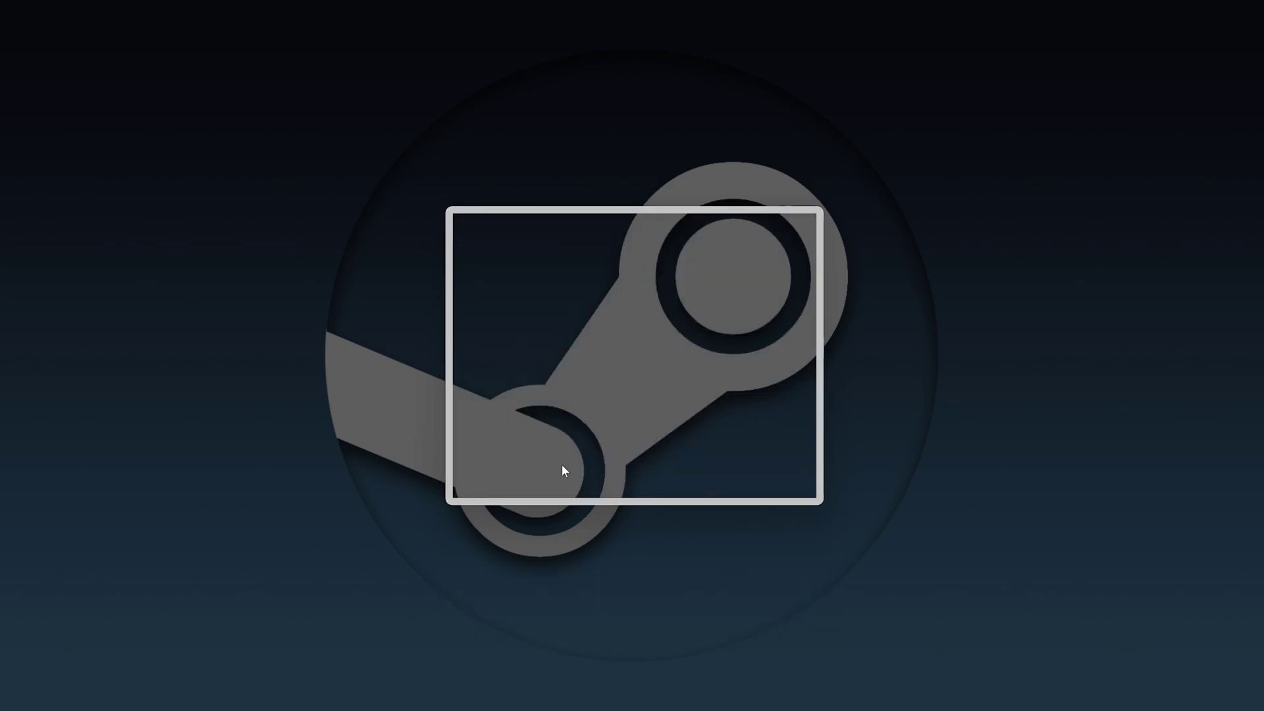
Run 'netsh int ip reset c:\resetlog.txt' to reset IP settings with a log file.
text(n)
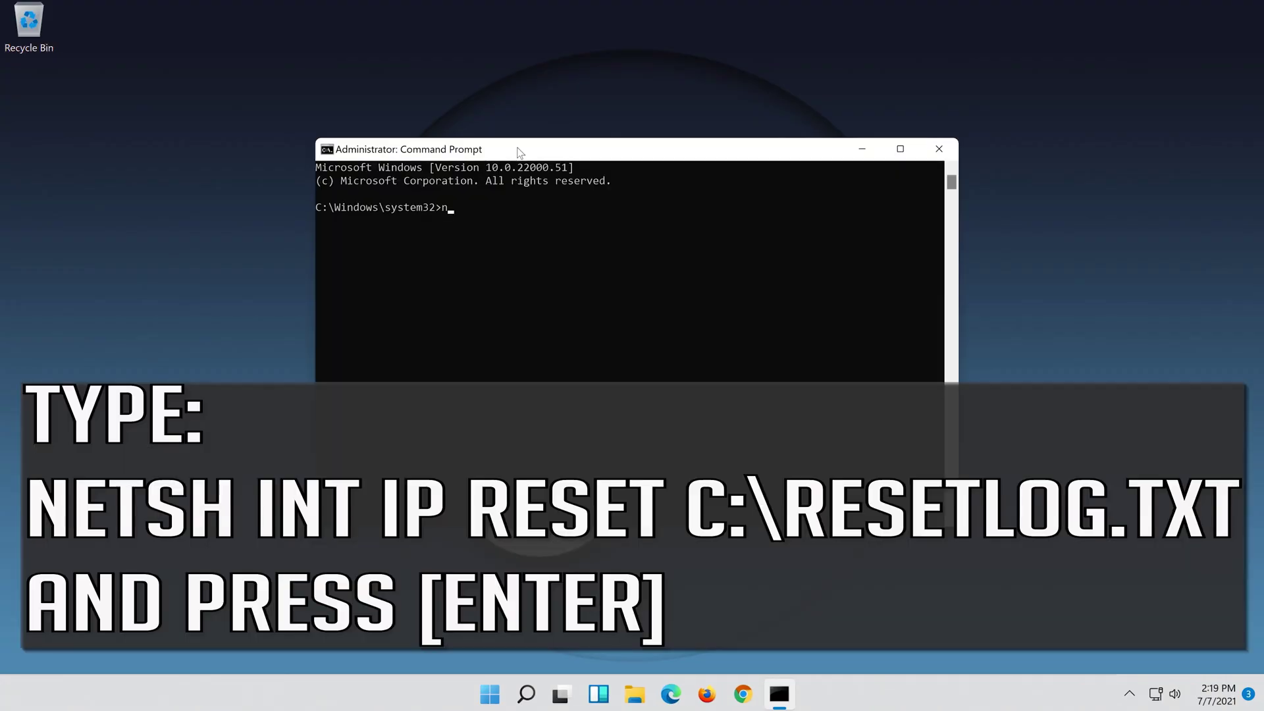
text(et)
text(sh)
text( int )
text(i)
text(p rese)
text(t c:\)
text(reset)
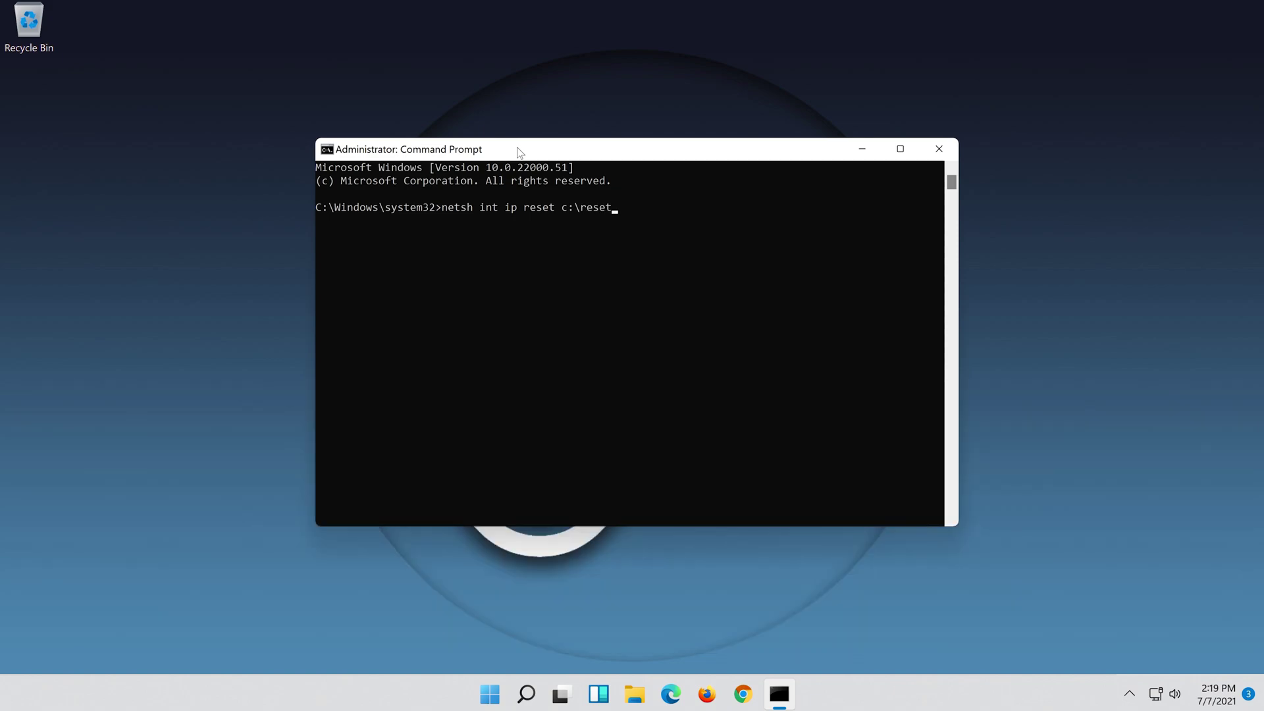
text(log.tx)
text(t)
key(Return)
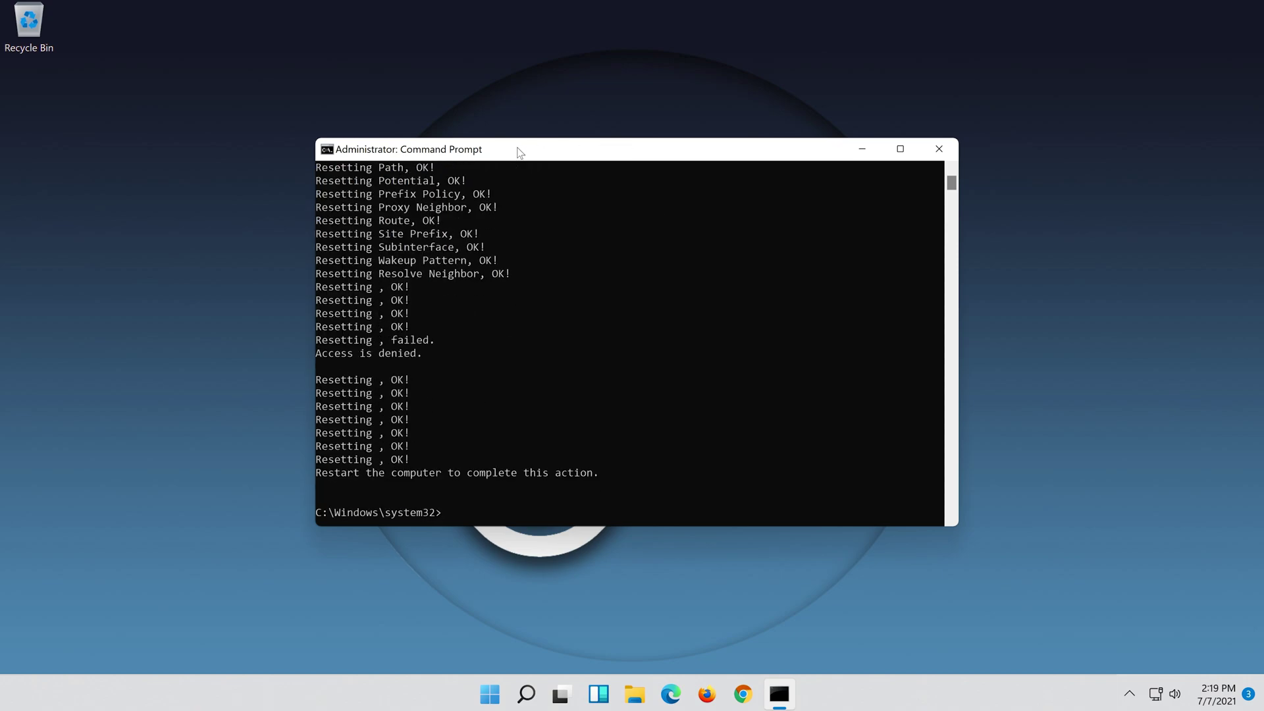
Run 'netsh winsock reset' and 'ipconfig /flushdns', then exit Command Prompt.
text(ne)
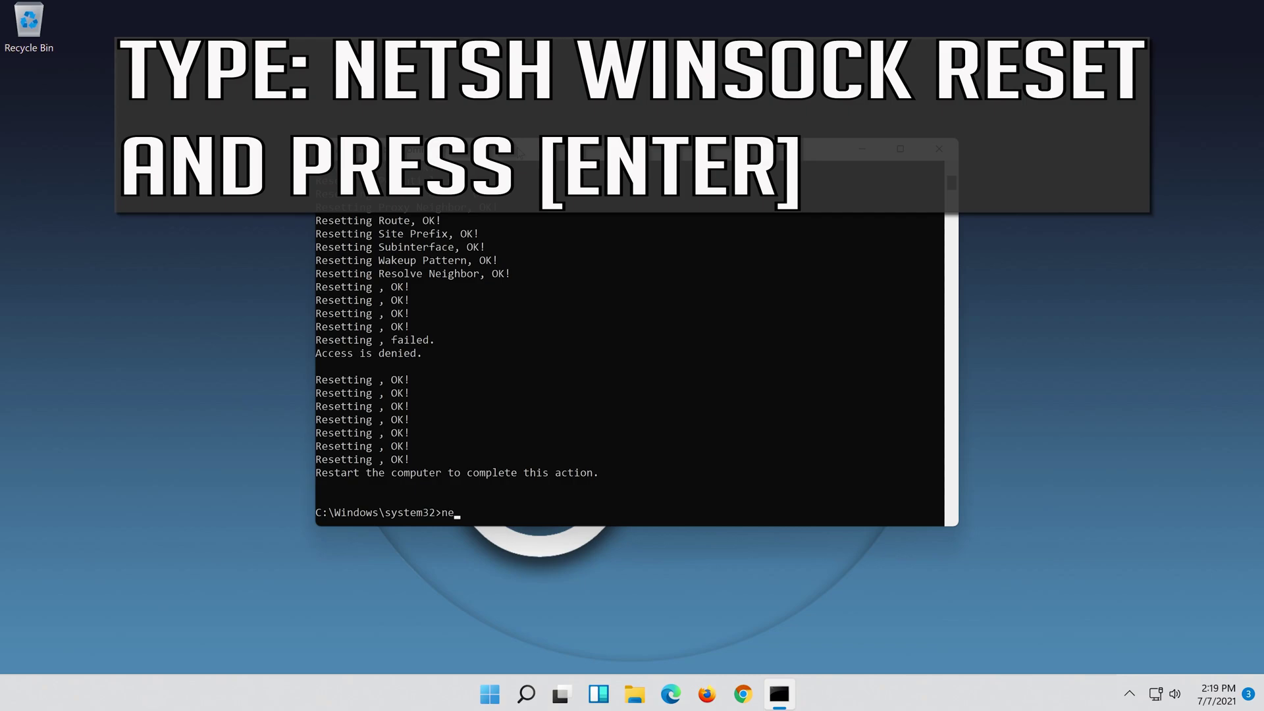
text(tsh)
text( win)
text(soc)
text(k r)
text(eset)
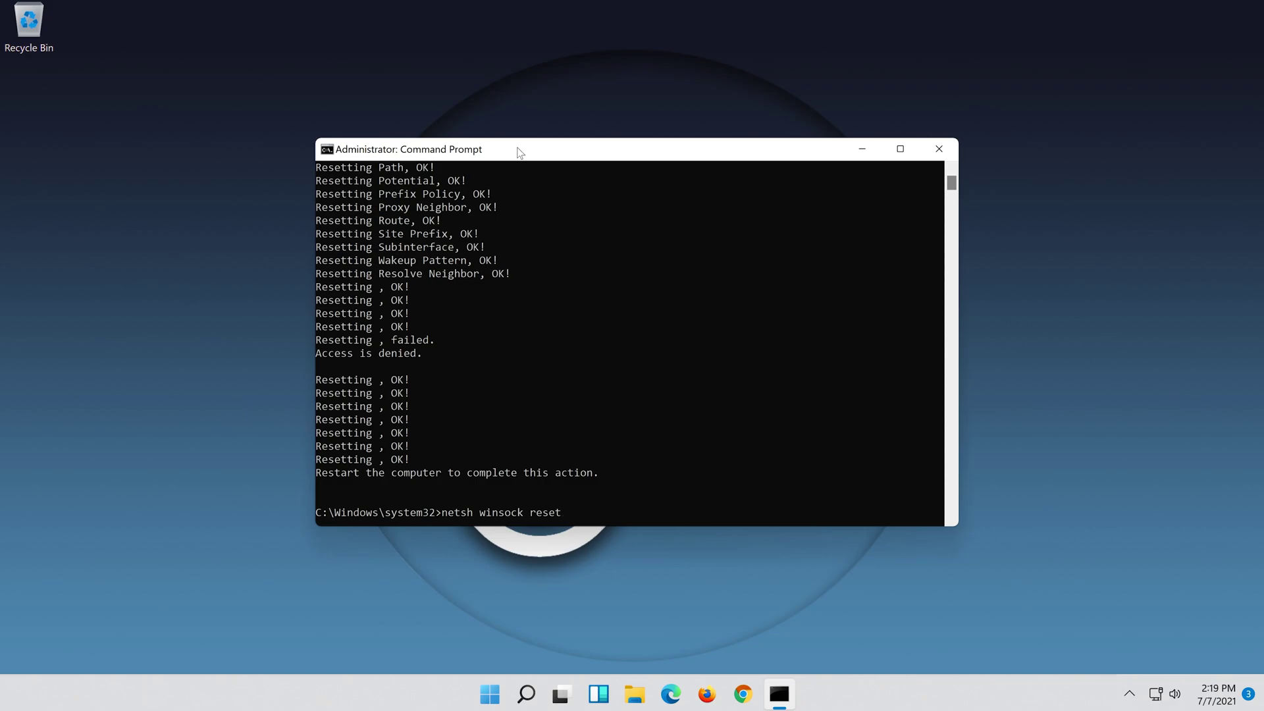
key(Return)
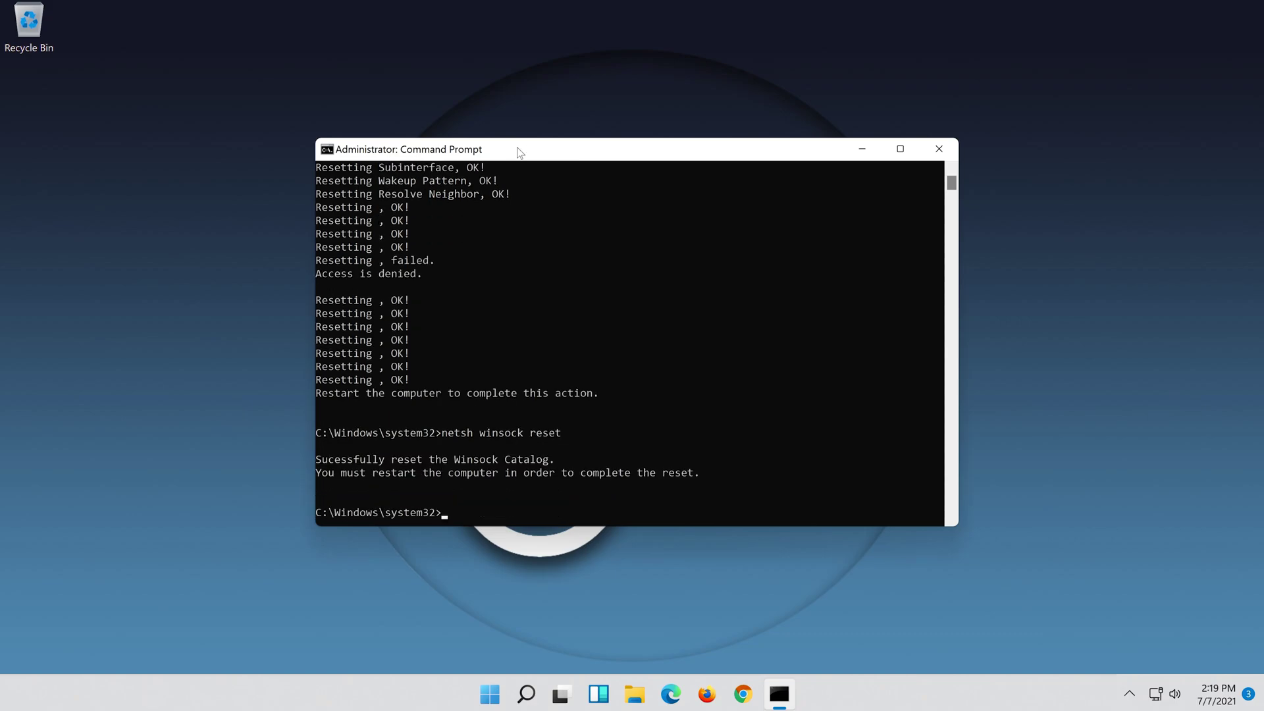
text(ipconfig /)
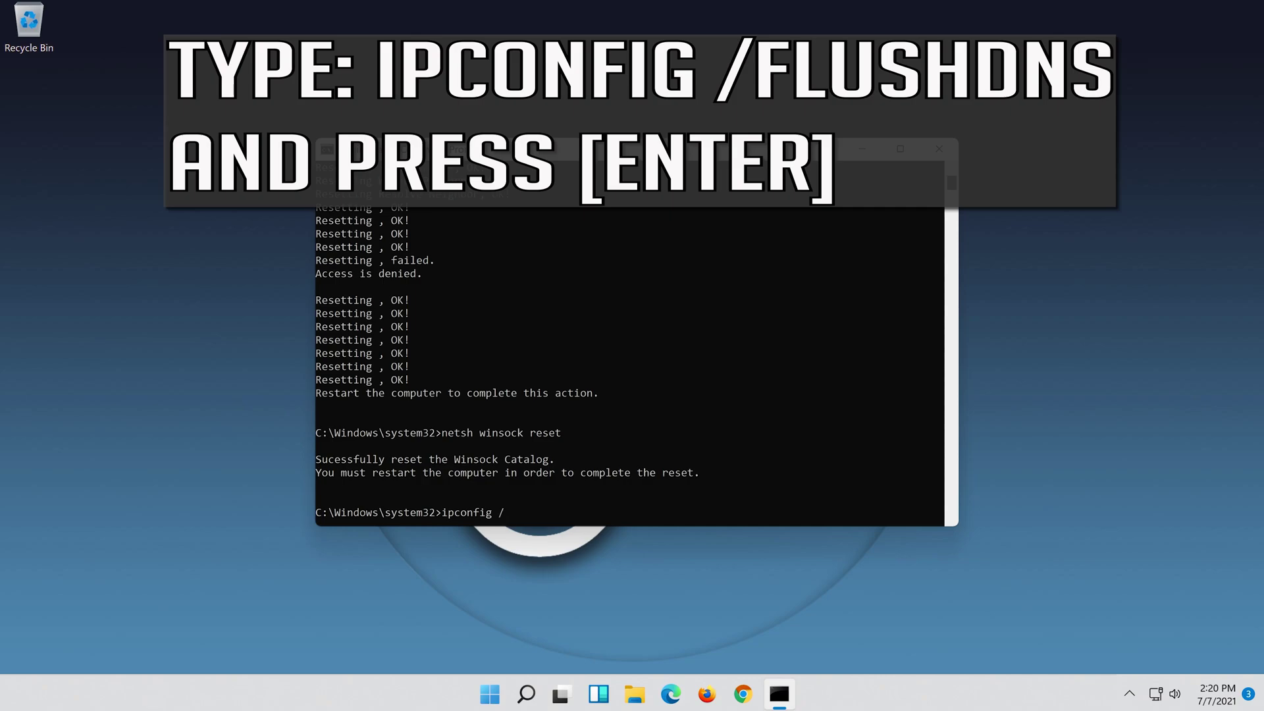
text(fl)
text(ushd)
text(ns)
key(Return)
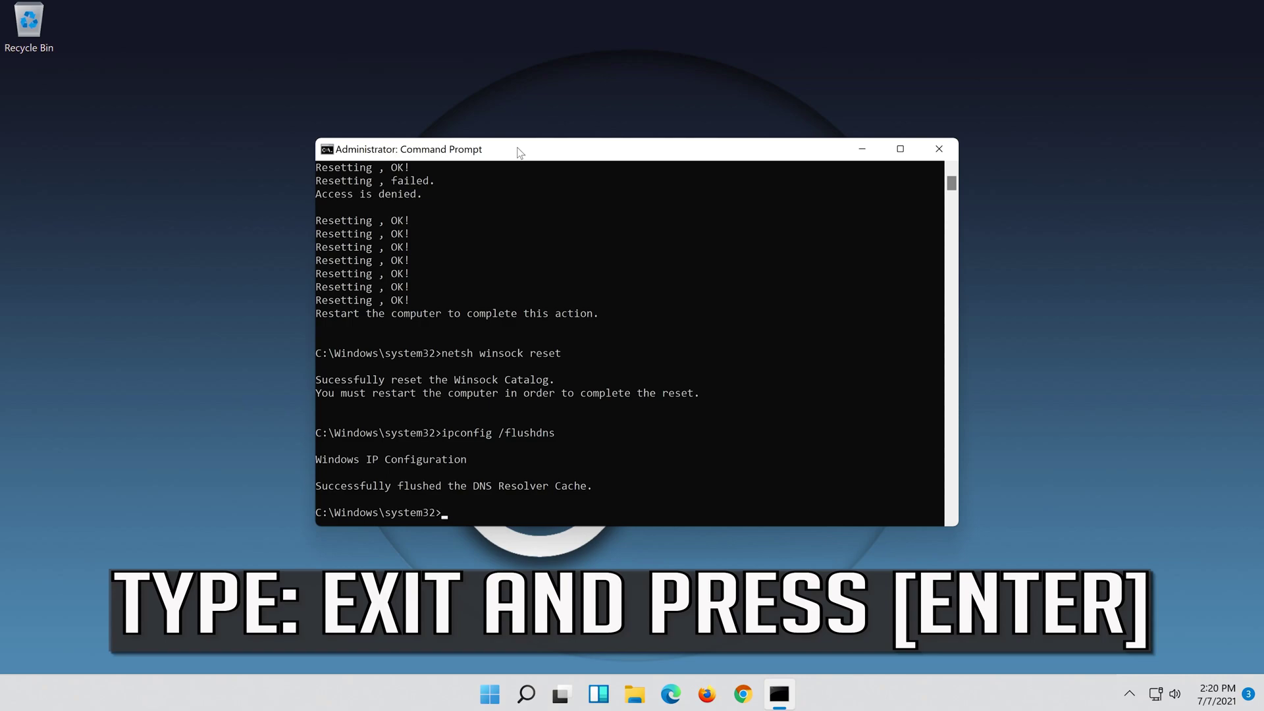
text(exit)
key(Return)
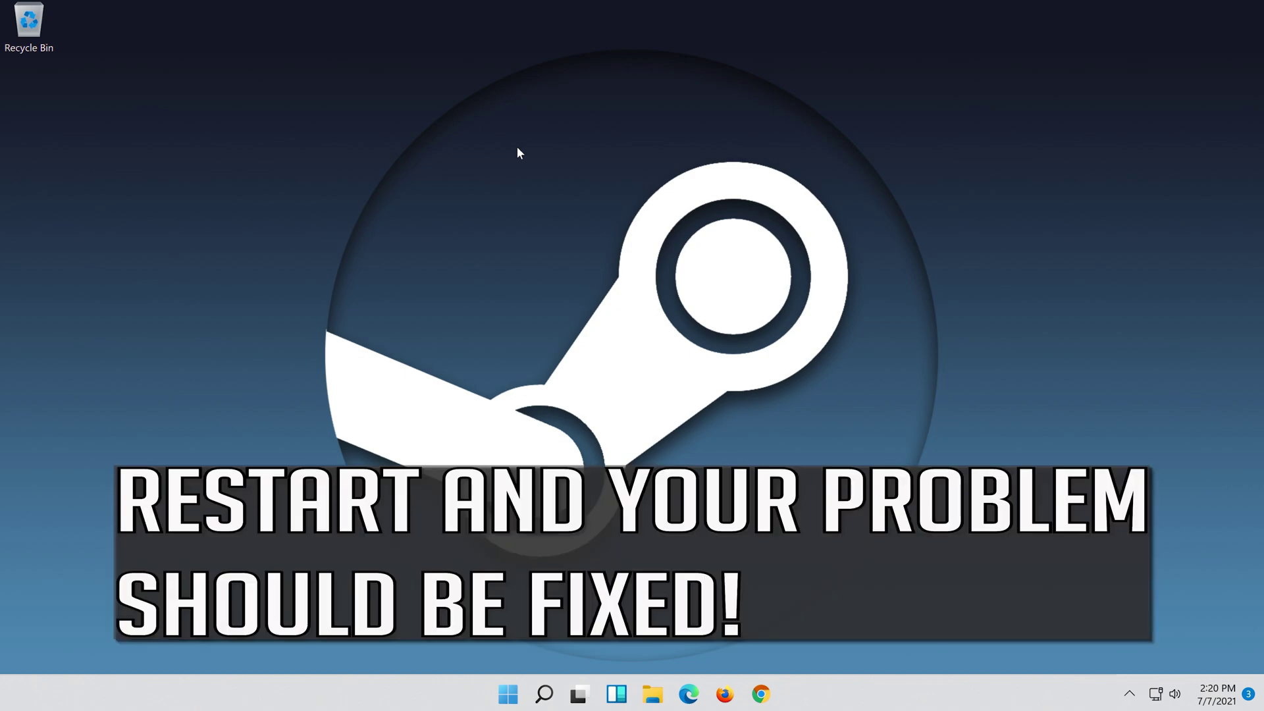
Restart the PC from the Start menu's power options.
click(516, 702)
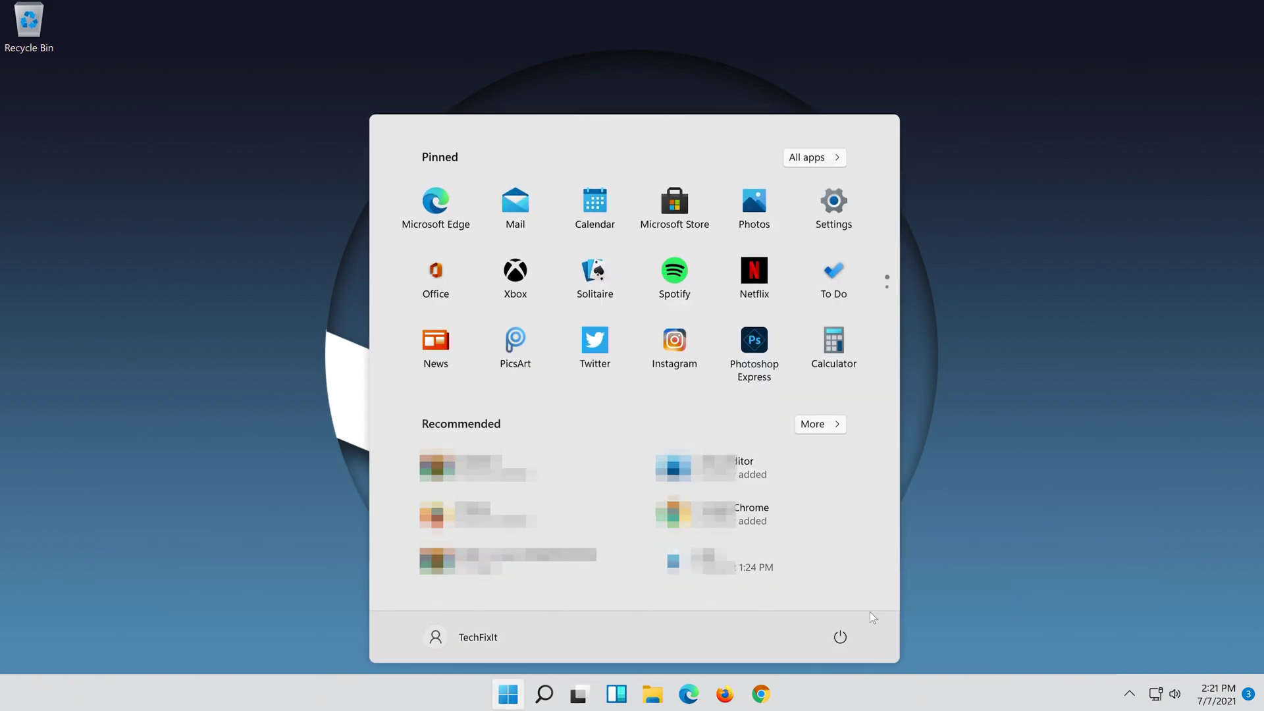
click(840, 639)
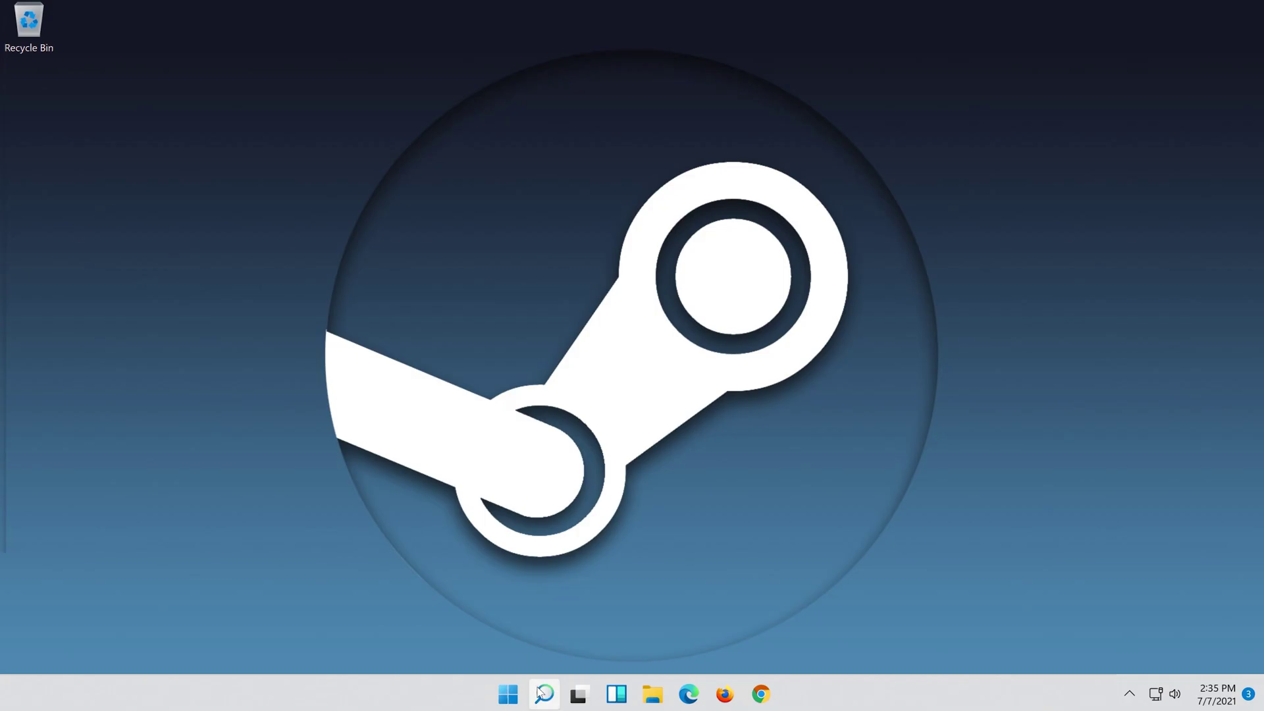
Search Windows for 'control panel' and open the Control Panel best match.
click(541, 692)
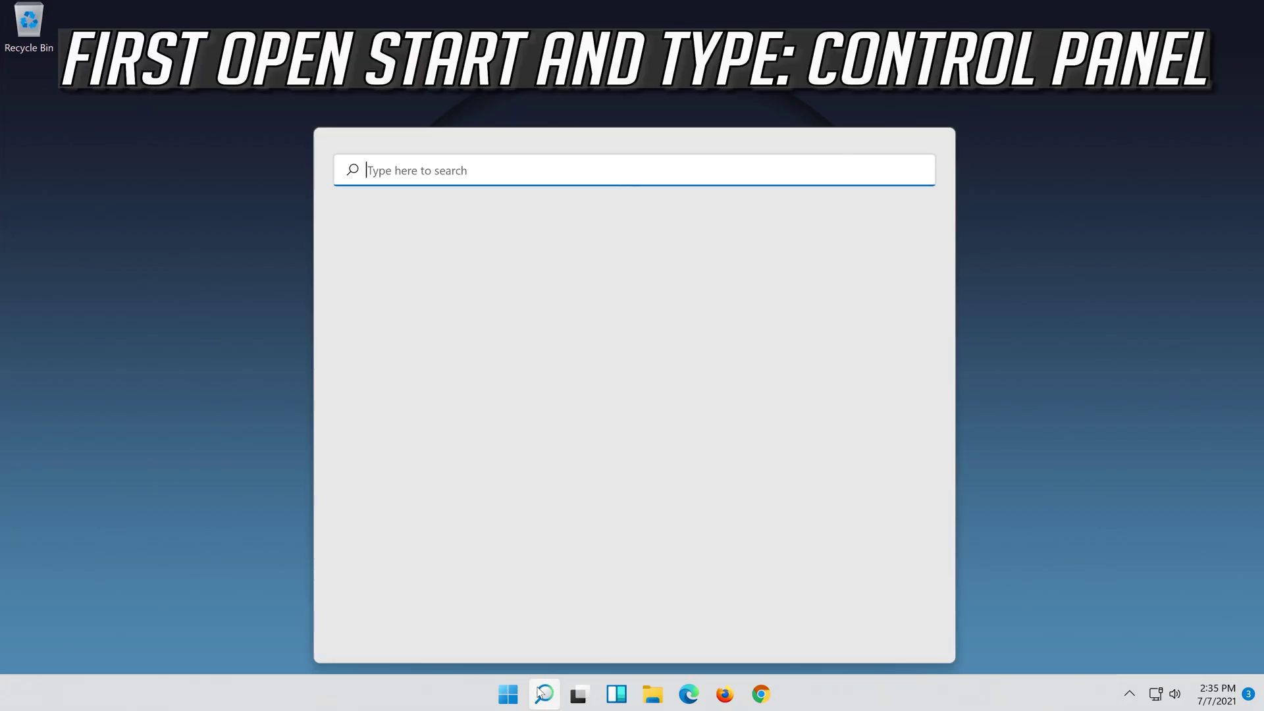
text(c)
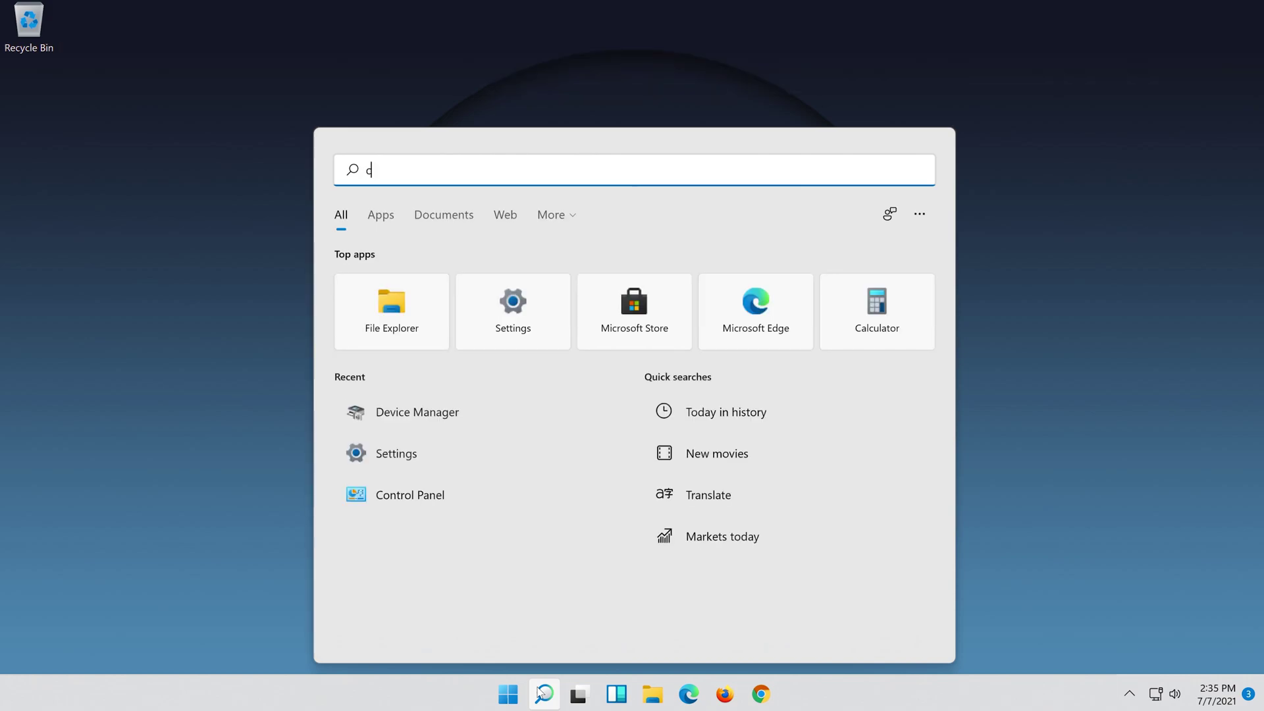
text(ontrol panel)
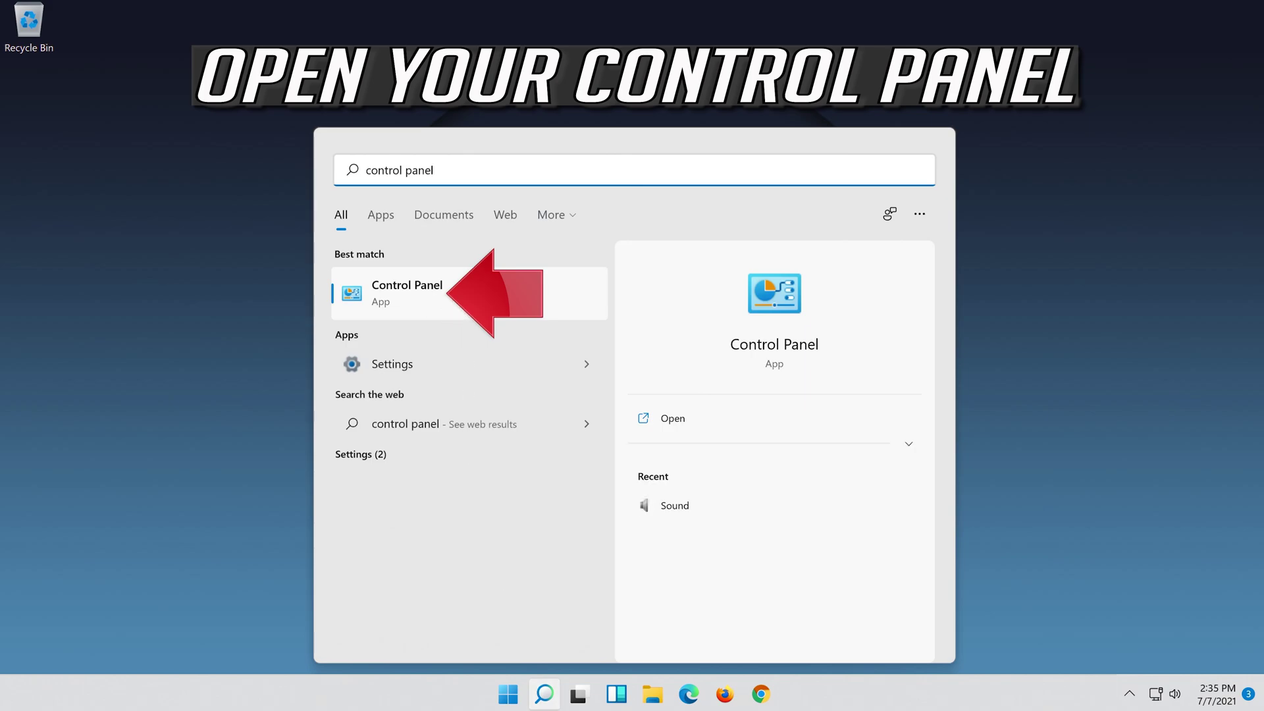
click(464, 315)
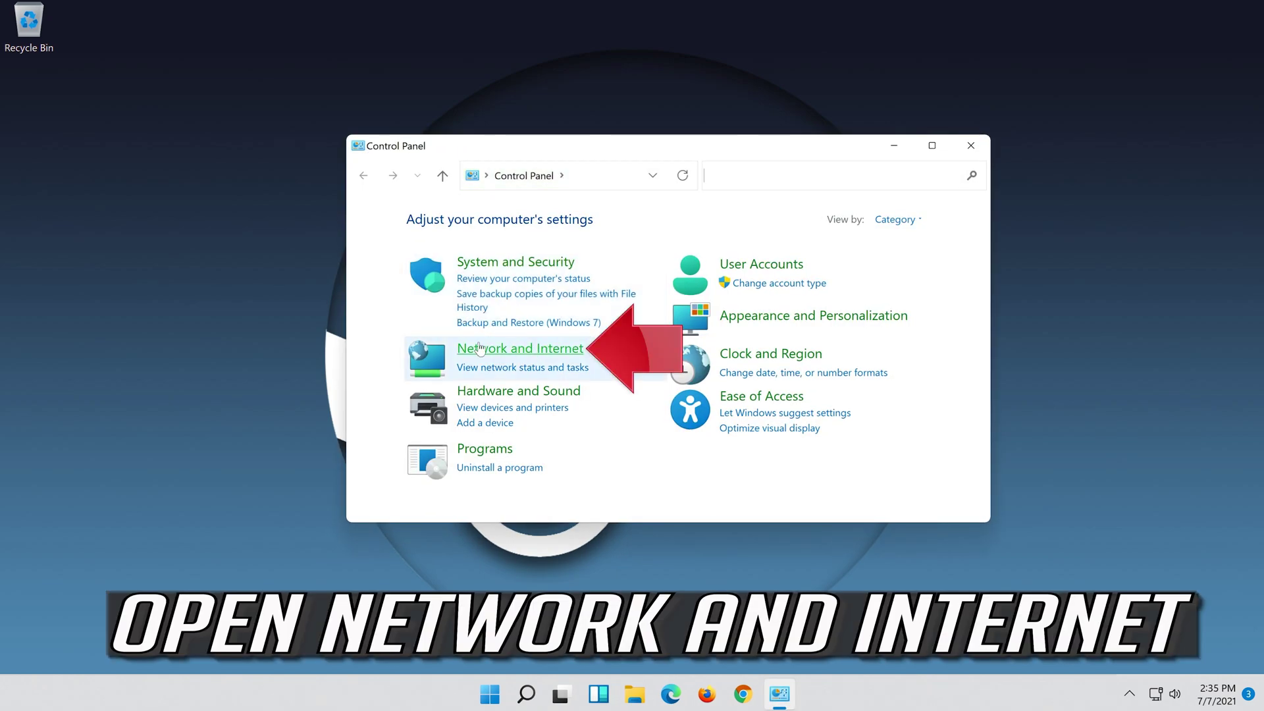
Open the Ethernet0 Status window via Network and Internet and Network and Sharing Center.
click(546, 349)
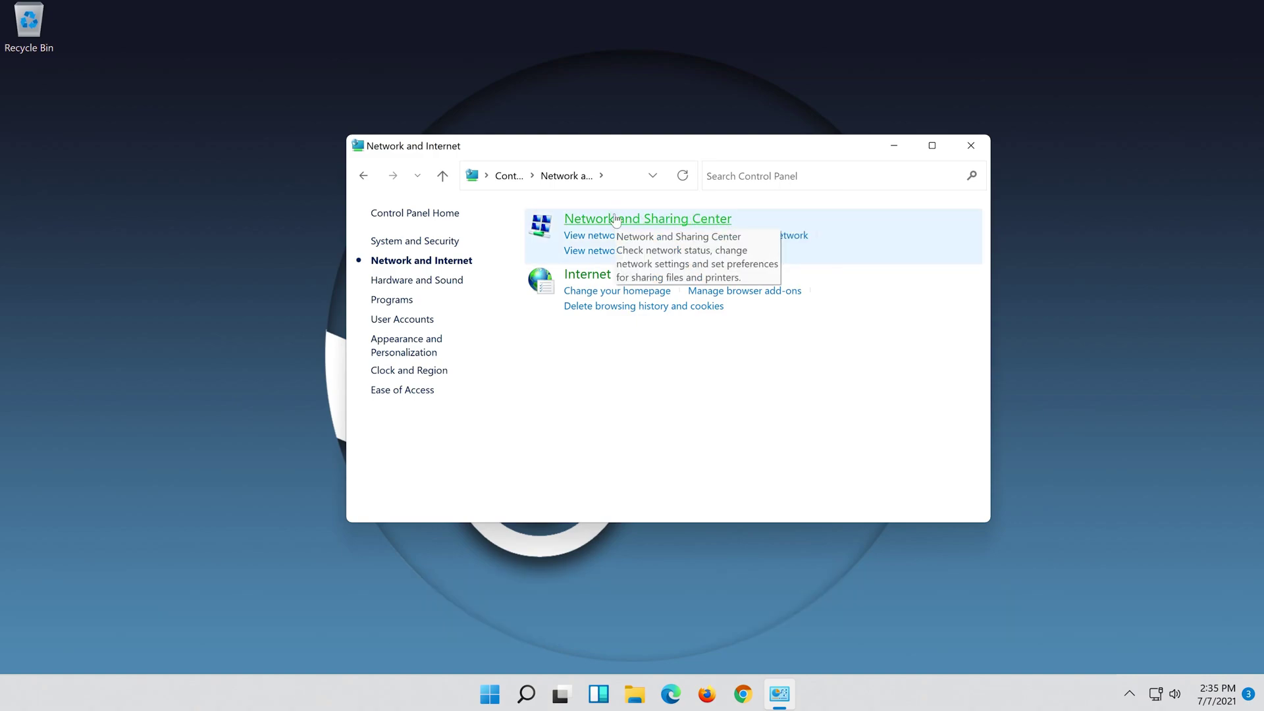
click(615, 219)
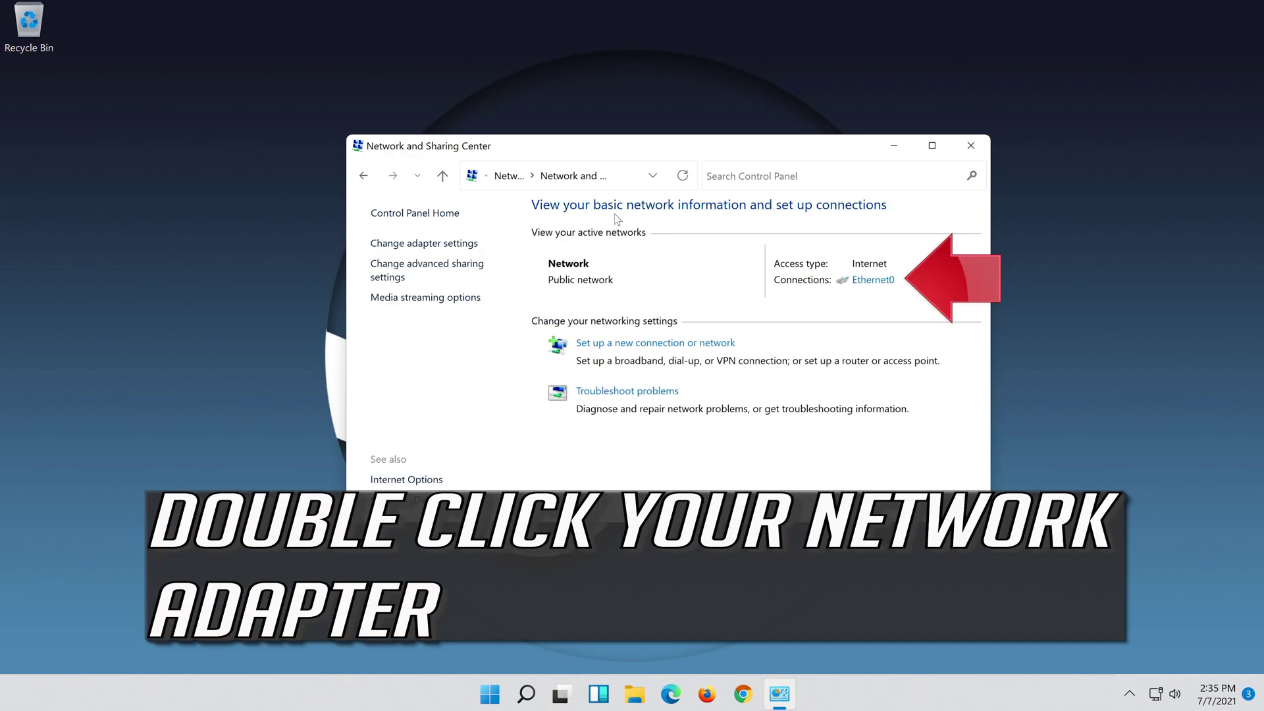
click(867, 281)
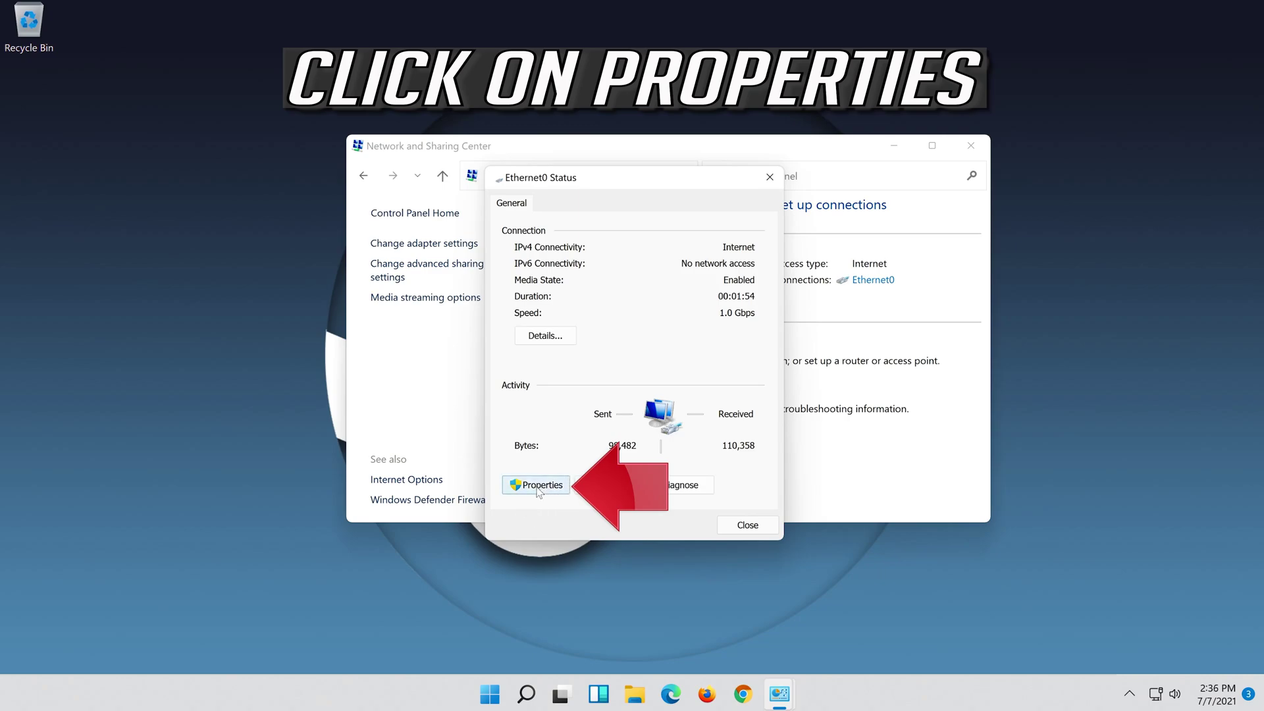
Open the Internet Protocol Version 4 (TCP/IPv4) Properties for the Ethernet0 connection.
click(539, 486)
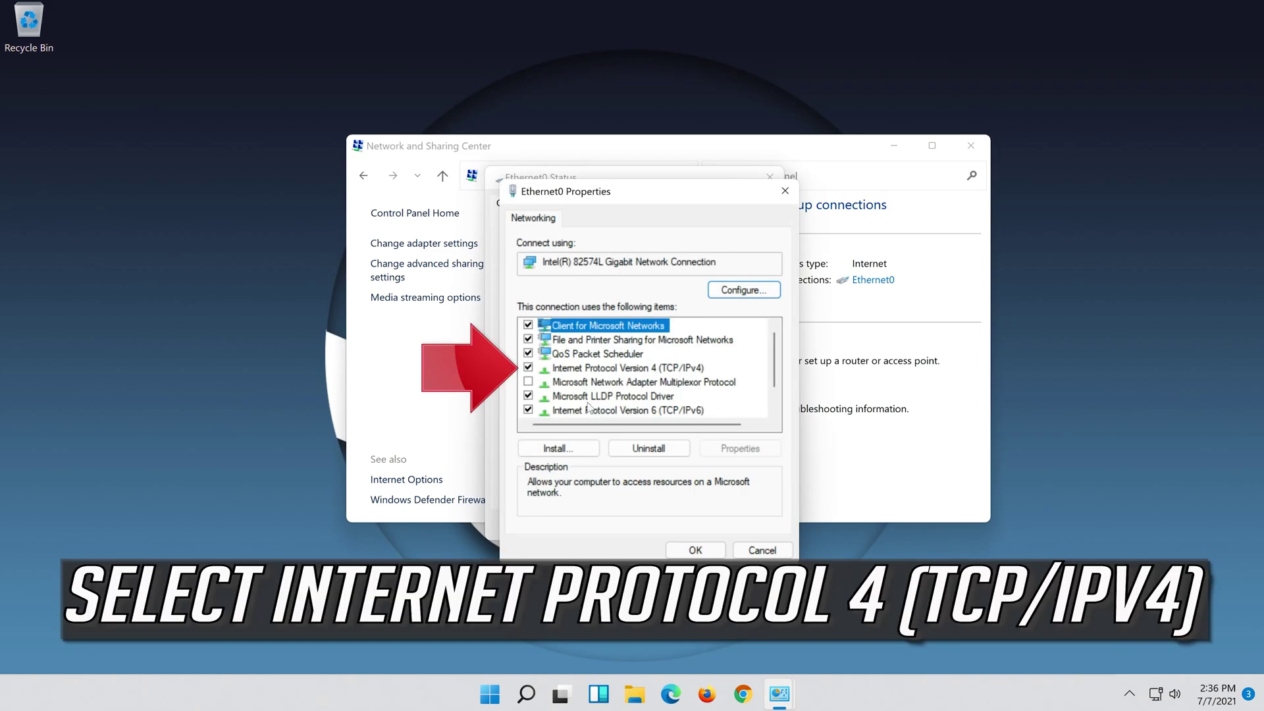
click(550, 373)
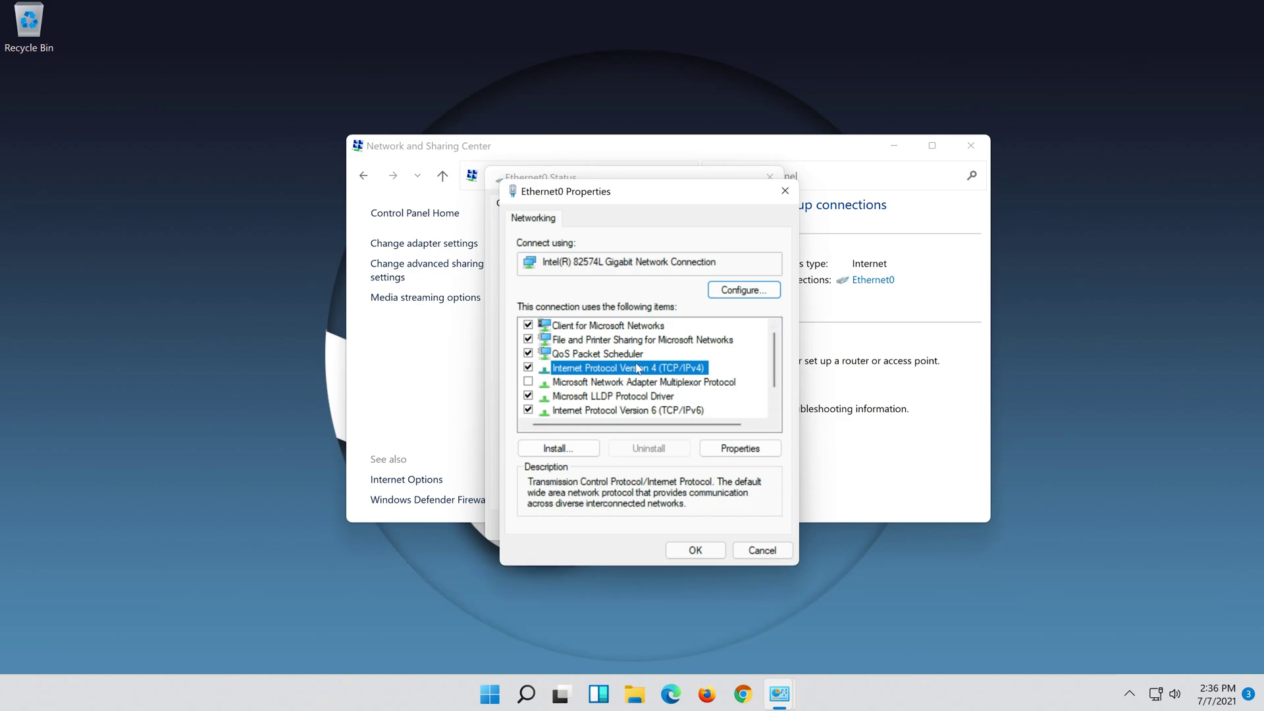
click(740, 450)
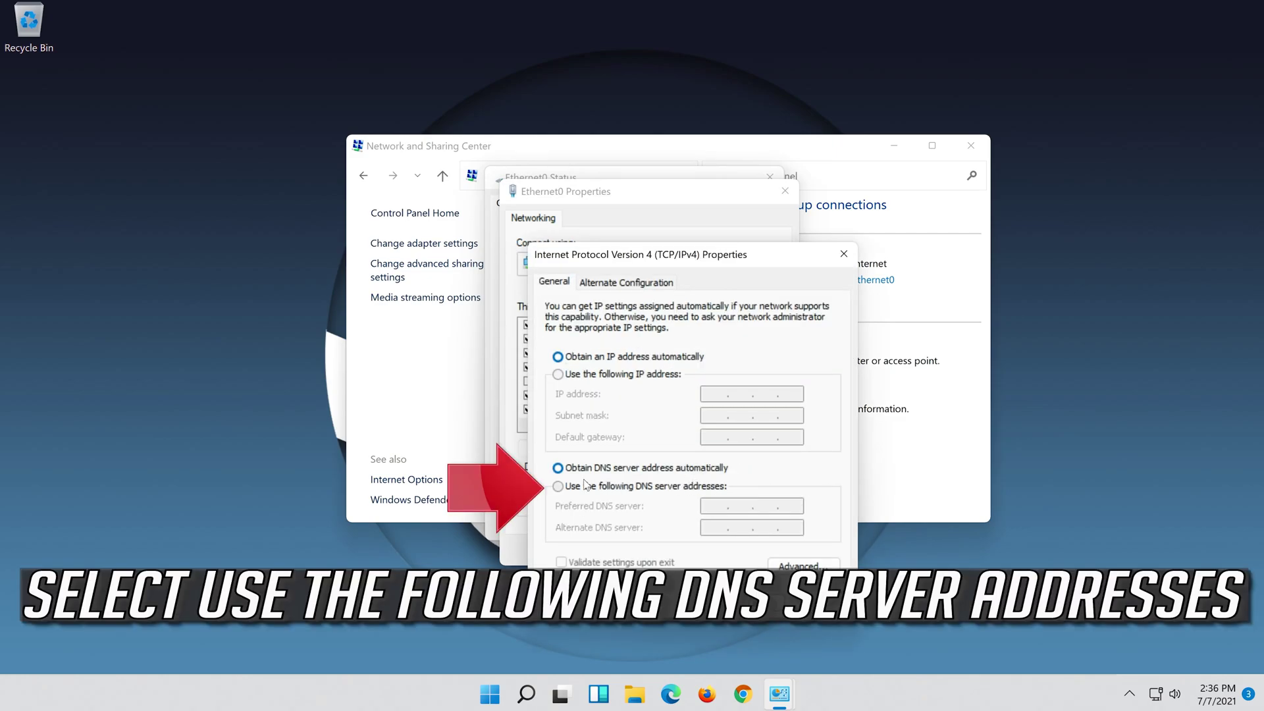
Use manual DNS servers: preferred 8.8.8.8 and alternate 8.8.4.4.
click(558, 487)
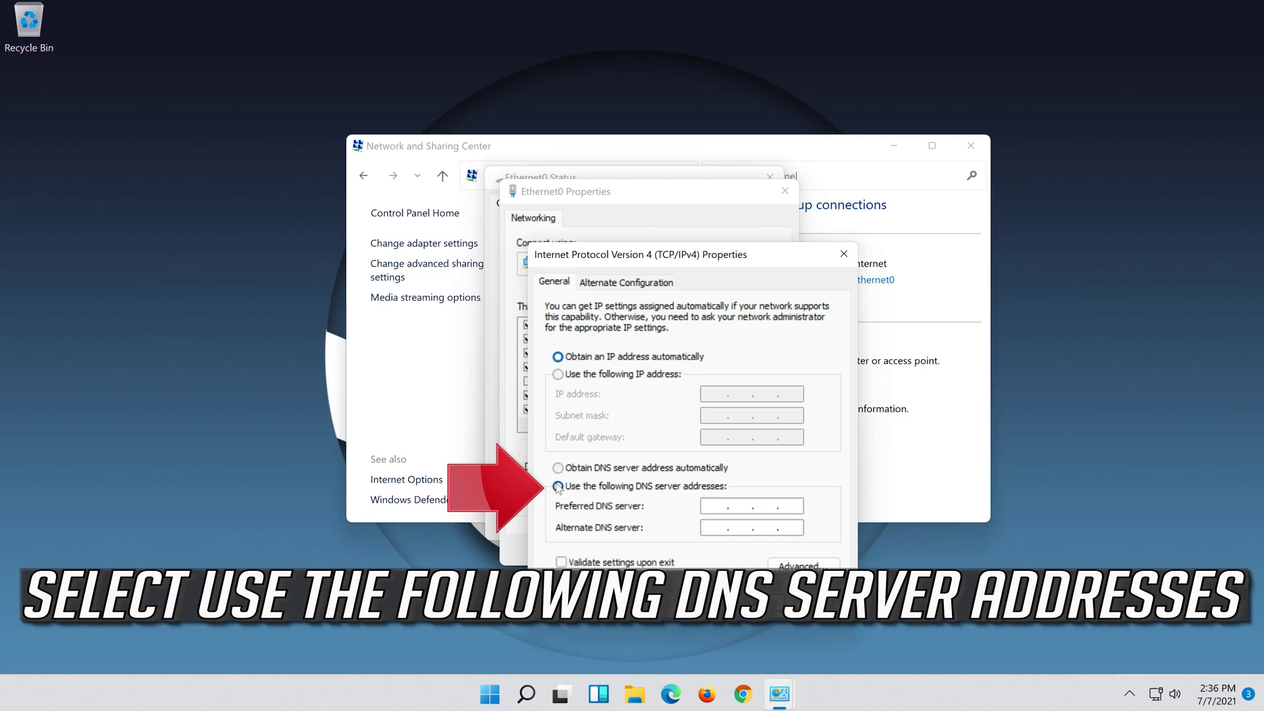
click(718, 505)
text(8.)
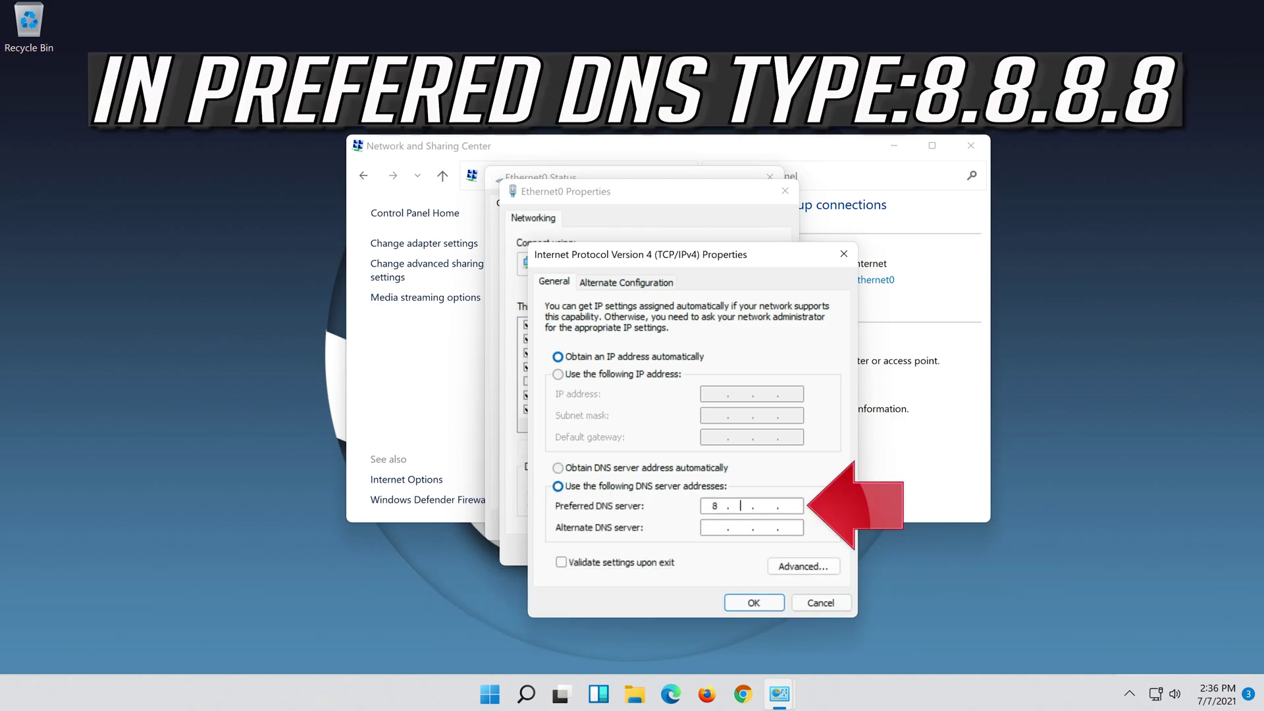
text(8.)
text(8.8)
click(716, 528)
text(8.)
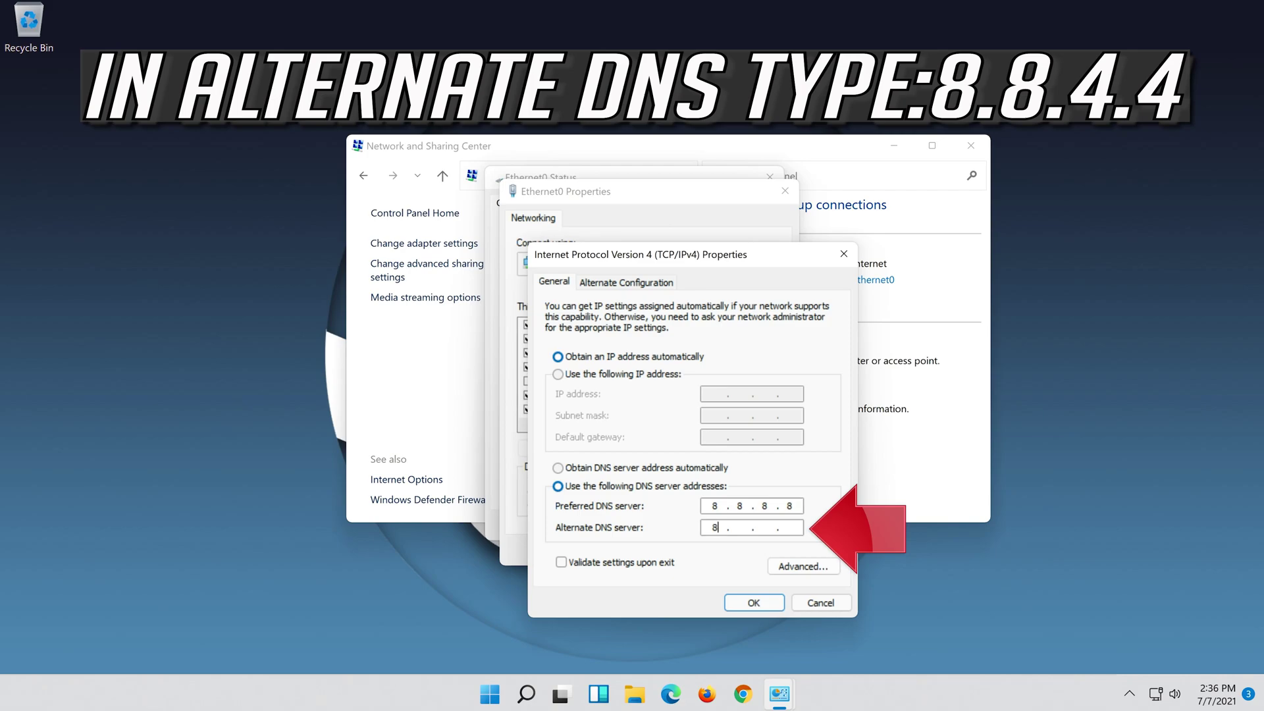
text(8.)
text(4.4)
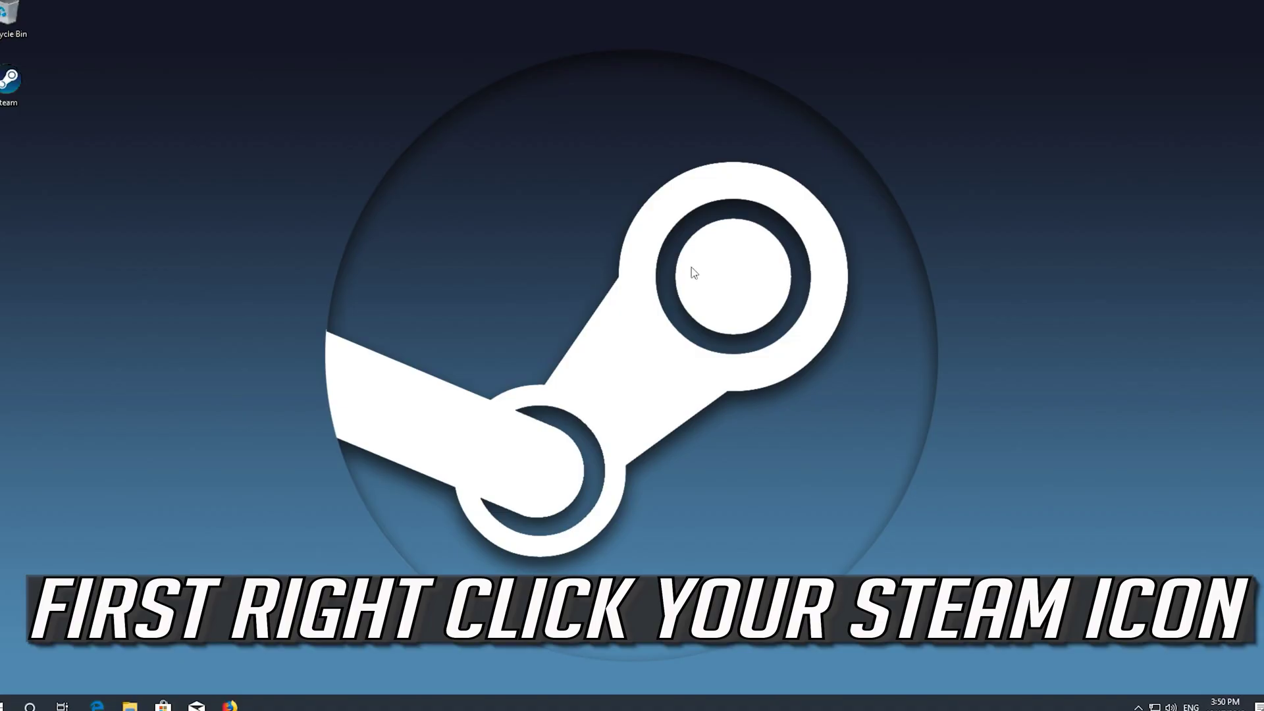
Tick 'Run this program as an administrator' in the Steam shortcut's Compatibility properties and apply.
right_click(16, 89)
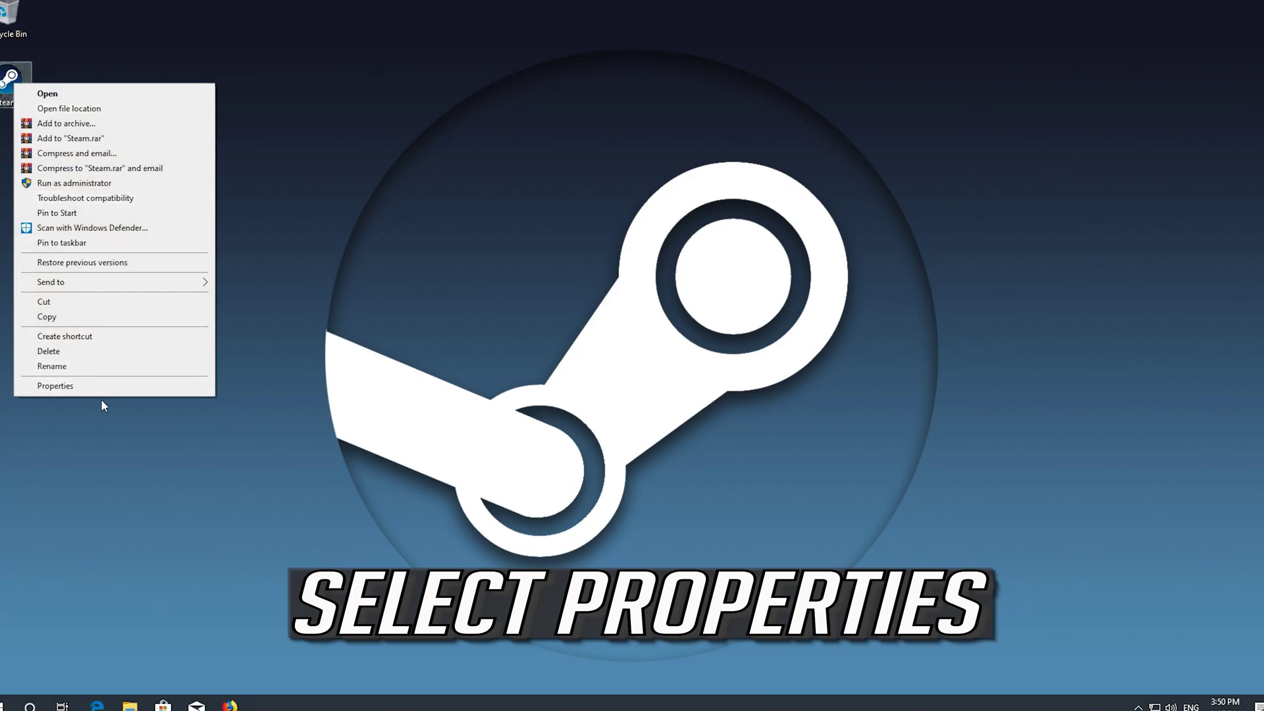
click(143, 385)
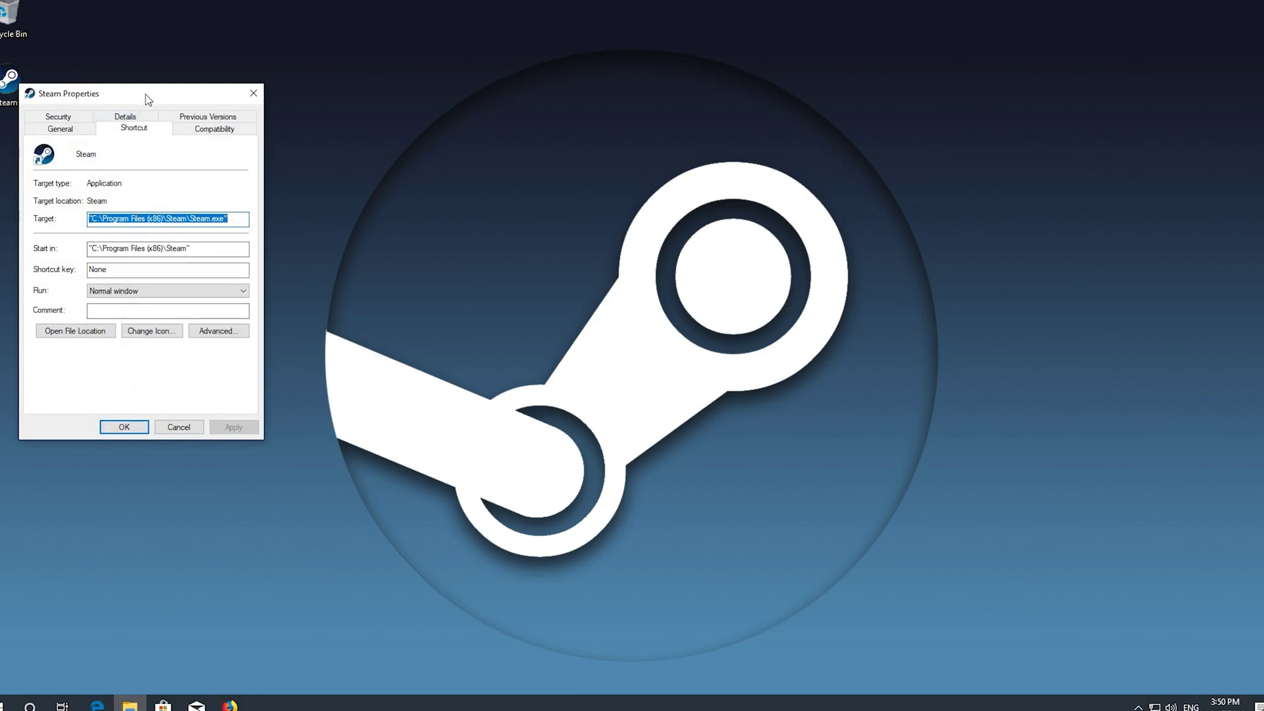
mouse_move(149, 97)
mouse_down()
mouse_move(719, 183)
mouse_move(650, 178)
mouse_up()
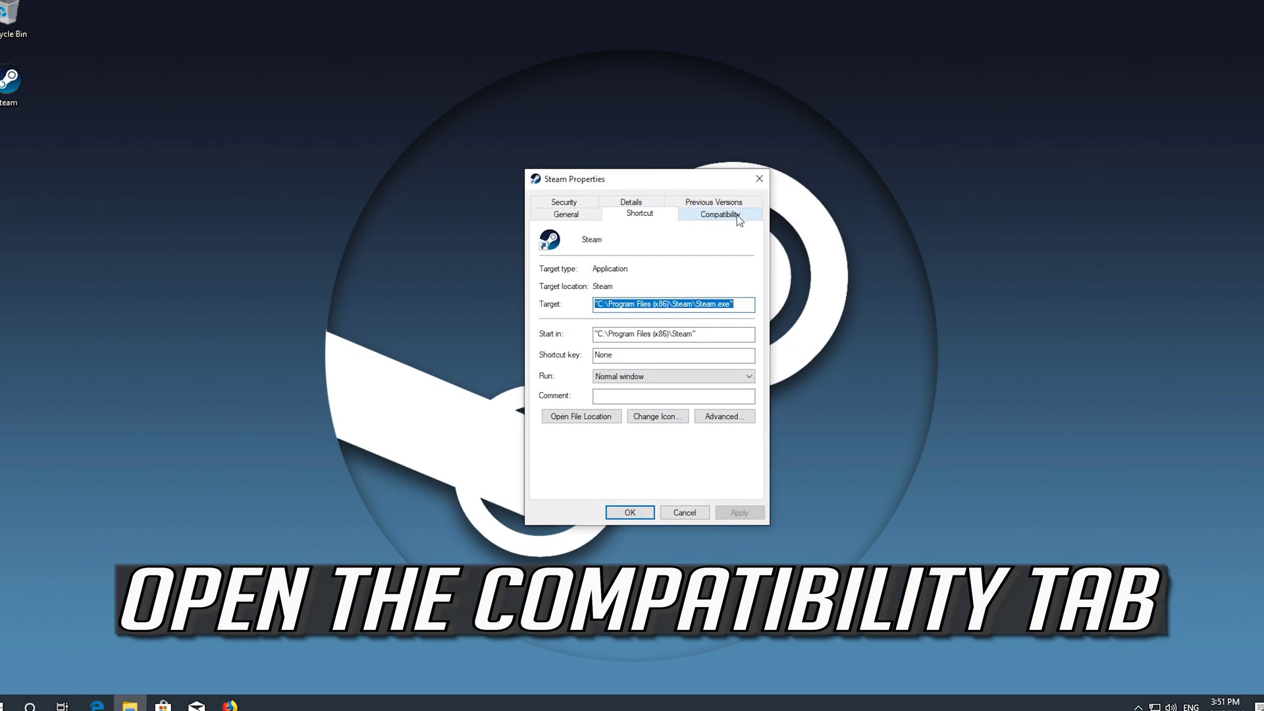
click(736, 215)
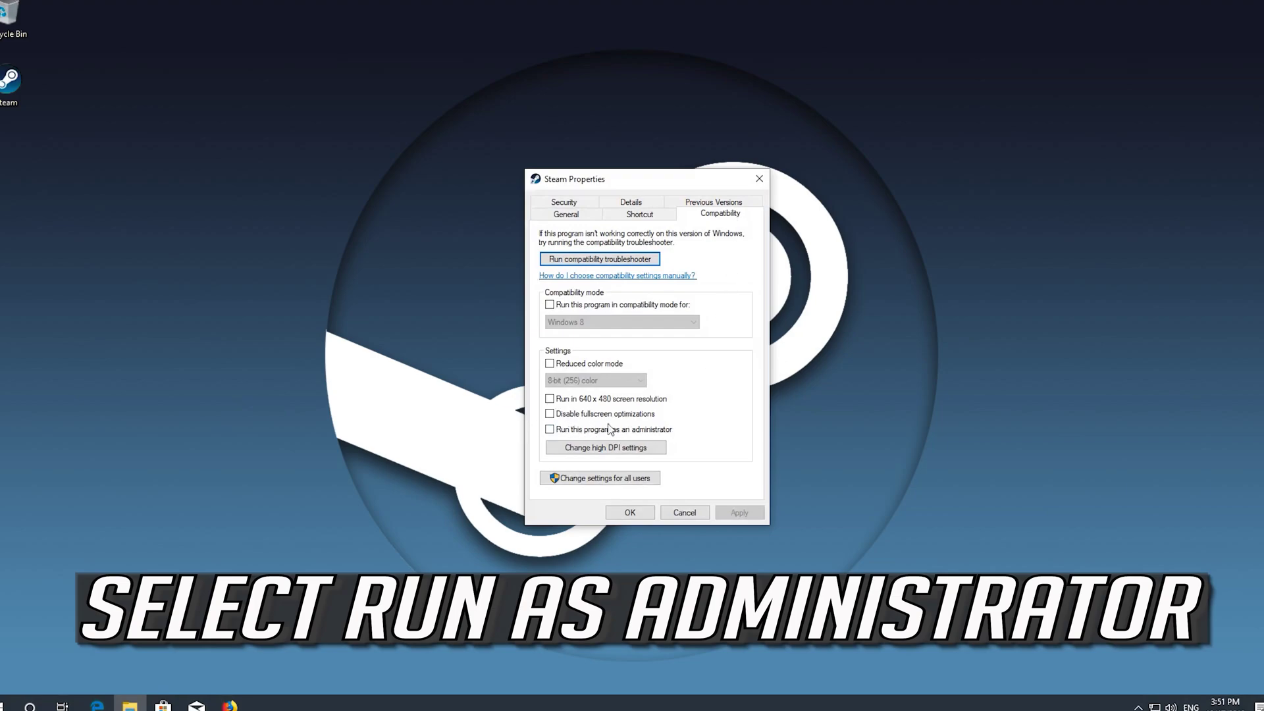
click(552, 432)
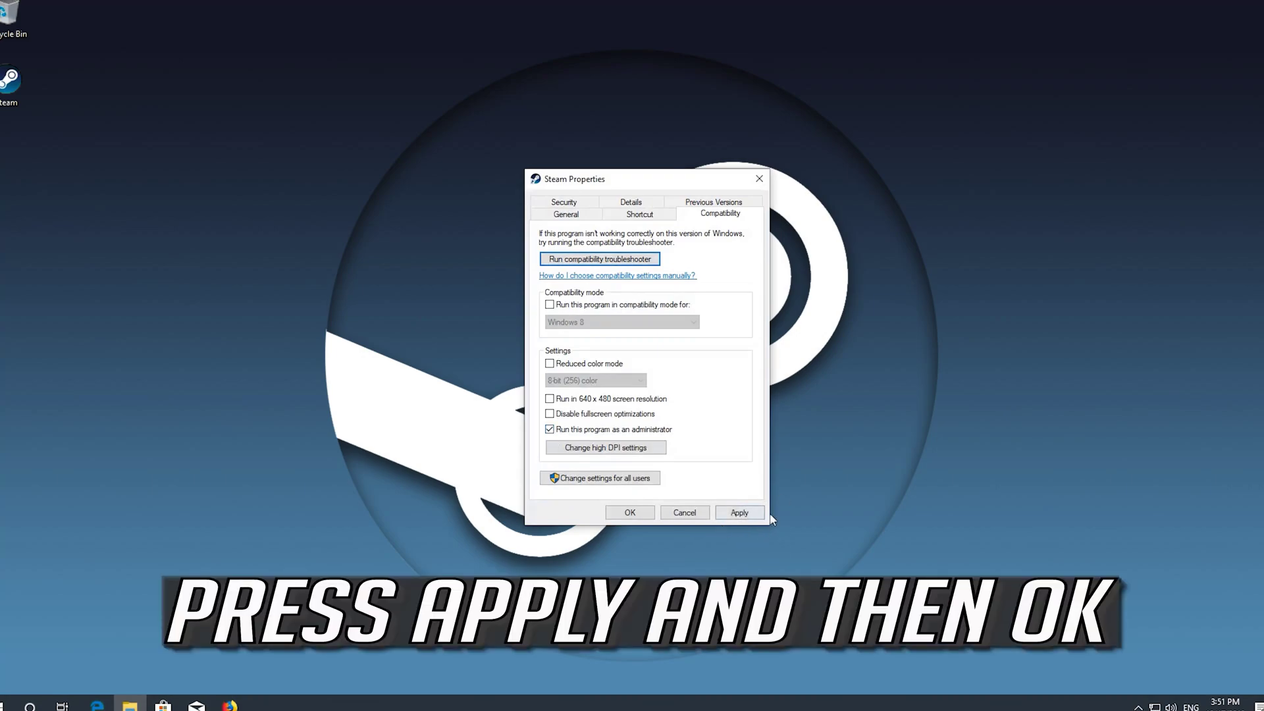
click(749, 516)
click(631, 514)
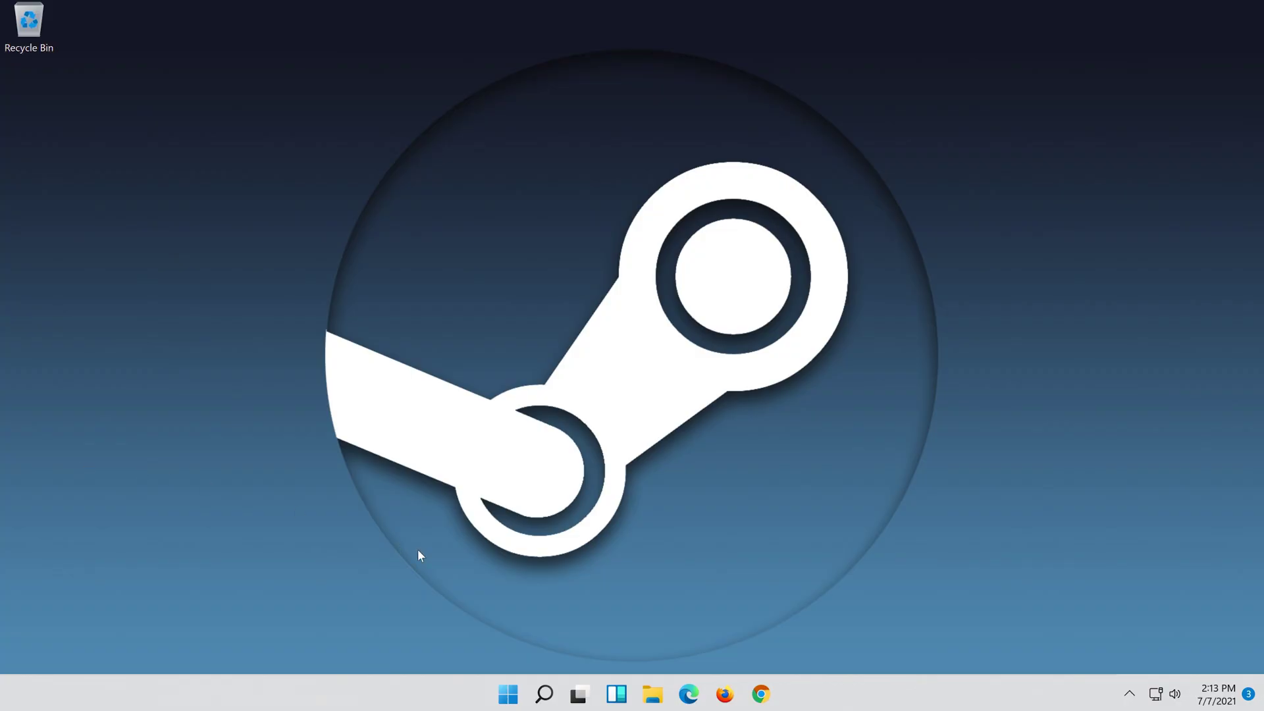
Search Windows for 'settings' and open the Settings app.
click(556, 699)
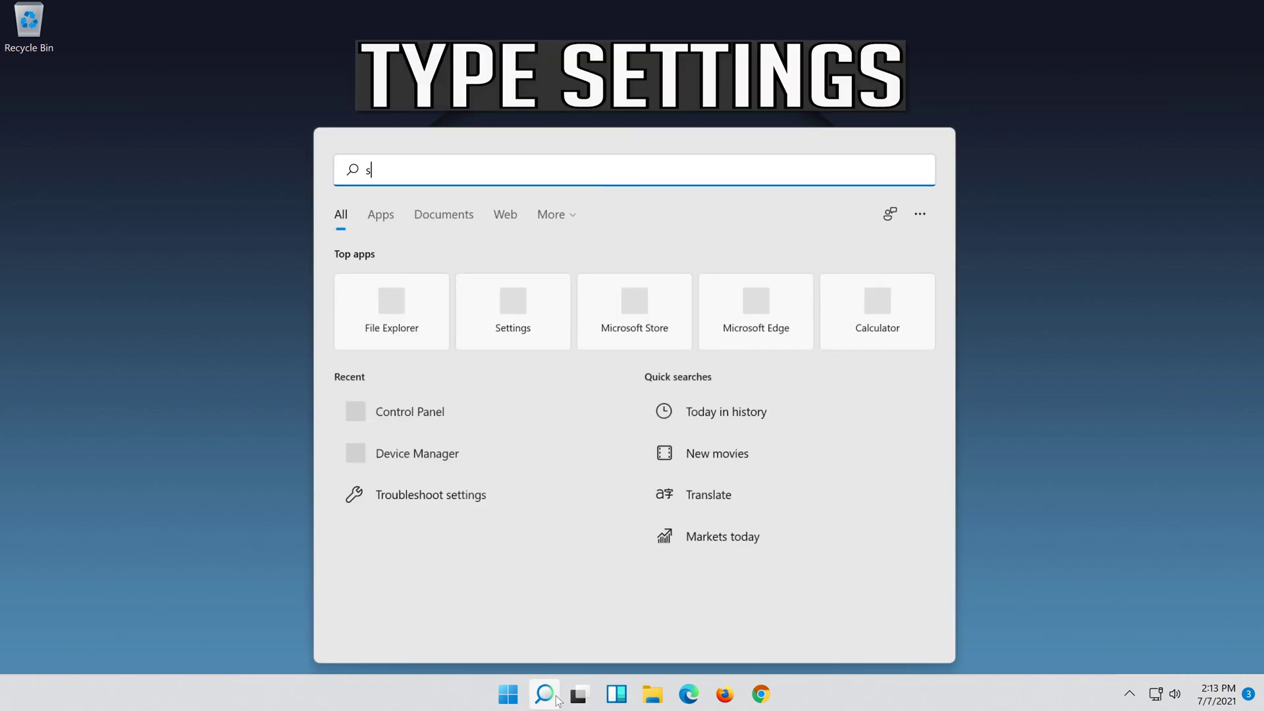
text(settings)
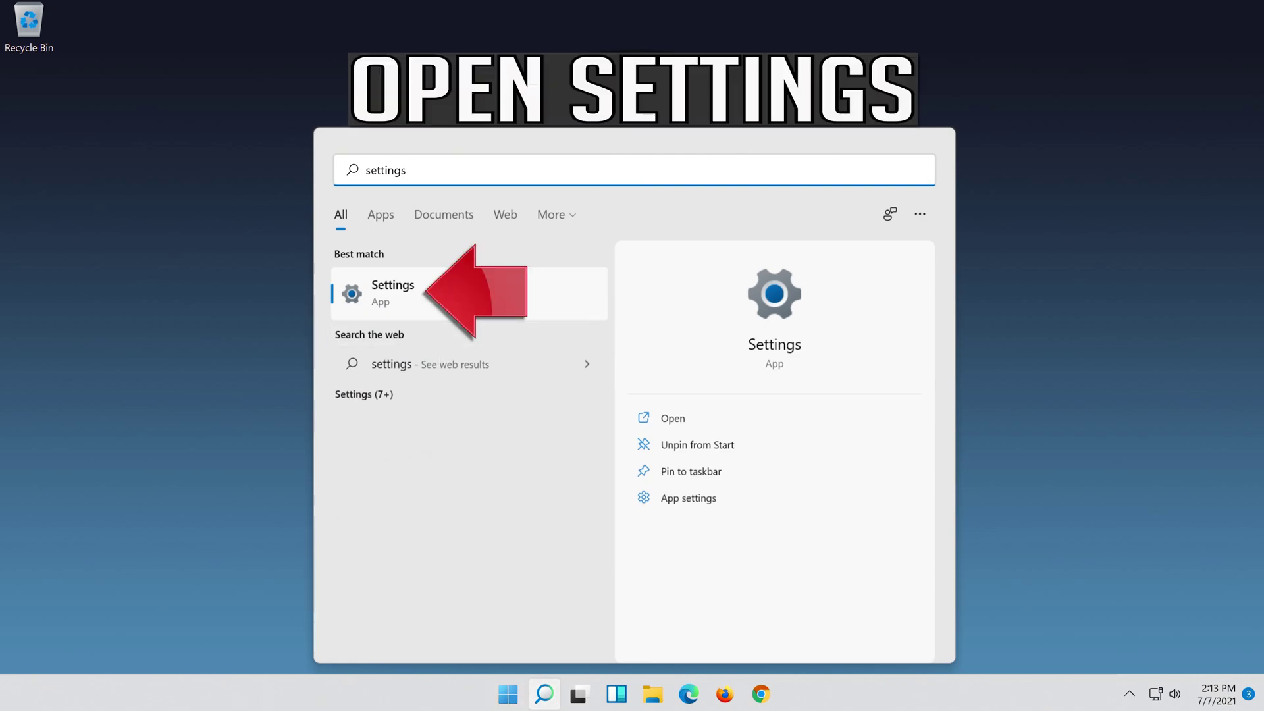
click(452, 302)
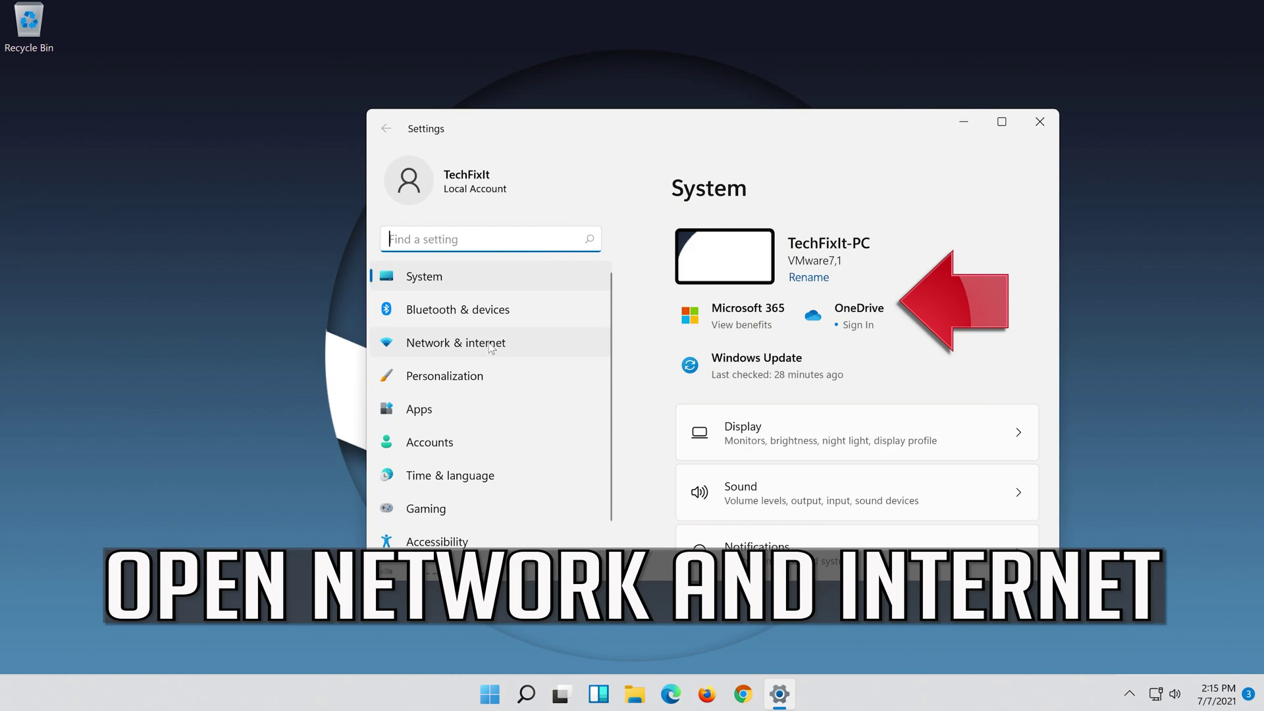
Navigate from Network & internet to Advanced network settings, showing the Network reset option.
click(488, 347)
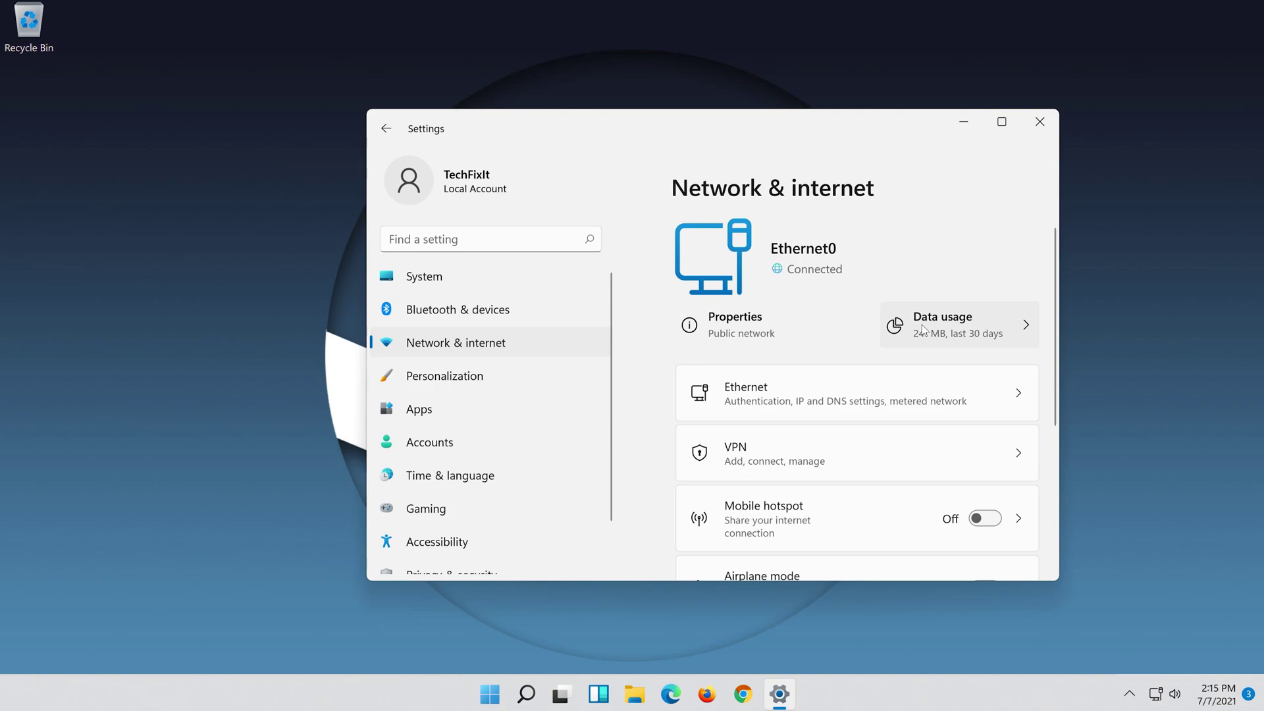
scroll(908, 325, down, 3)
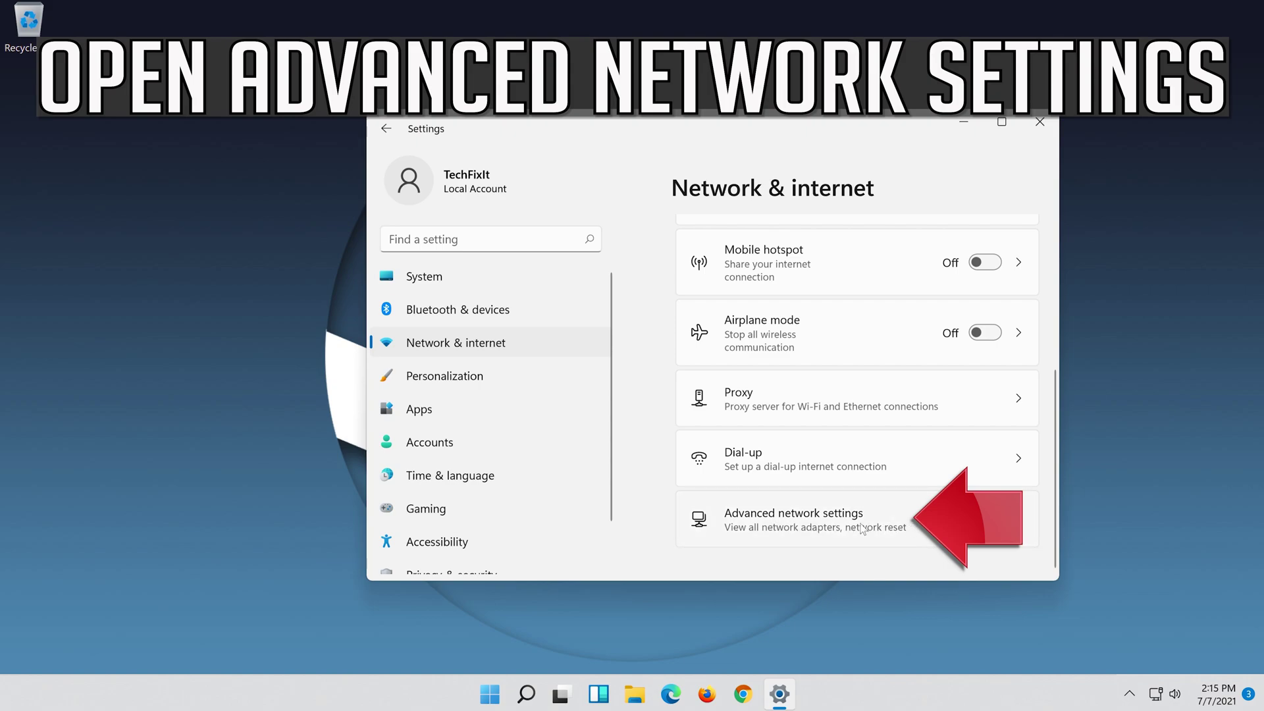
click(775, 525)
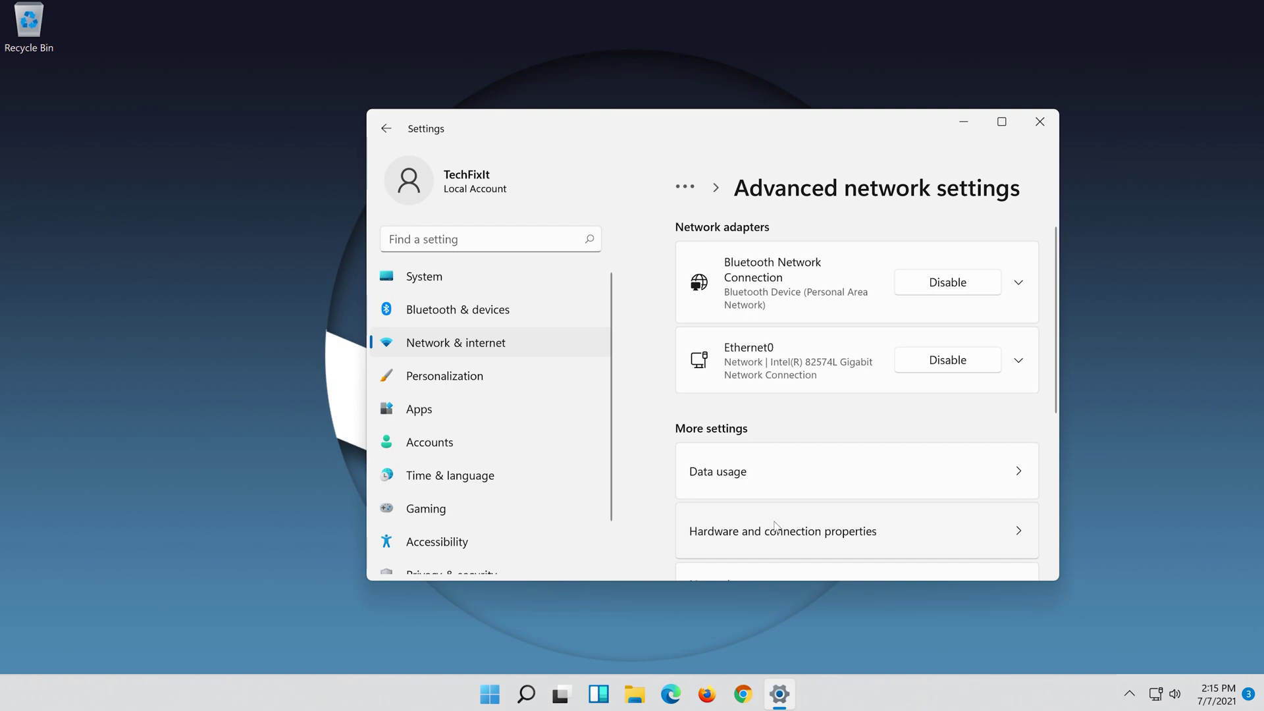
scroll(775, 525, down, 3)
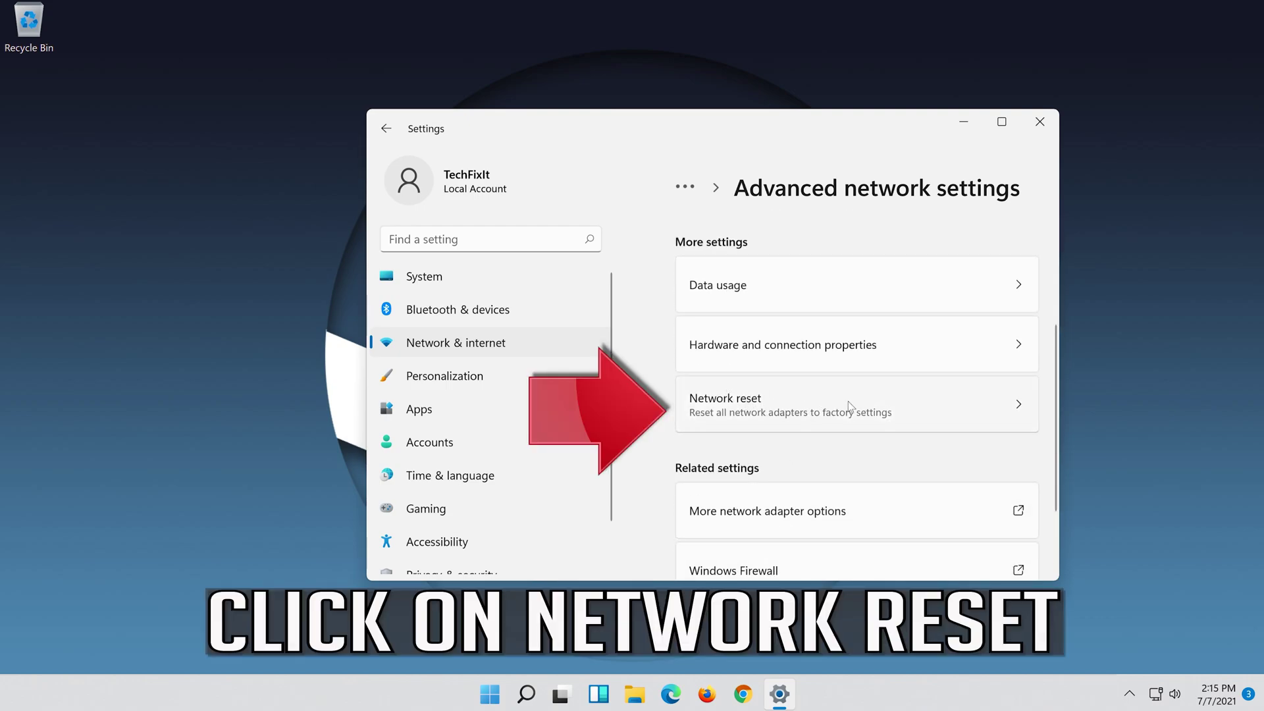
Run Network reset on all adapters and confirm it, scheduling a restart in five minutes.
click(869, 400)
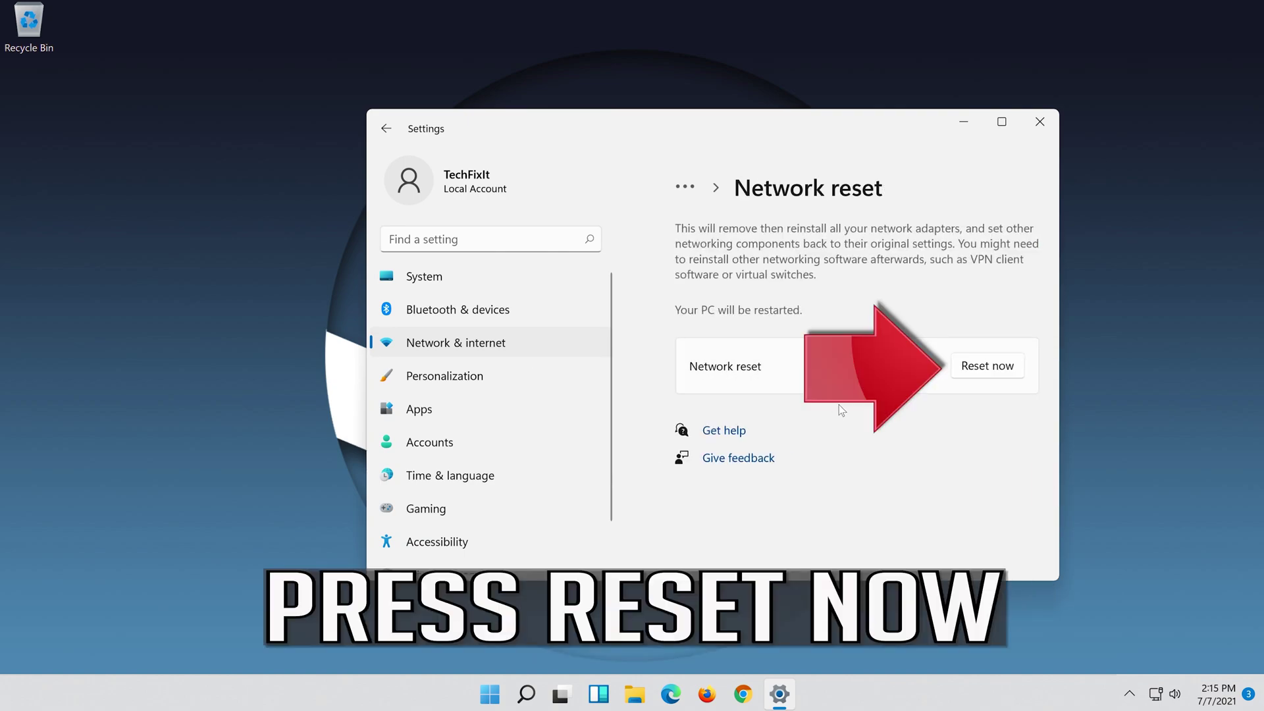
click(992, 364)
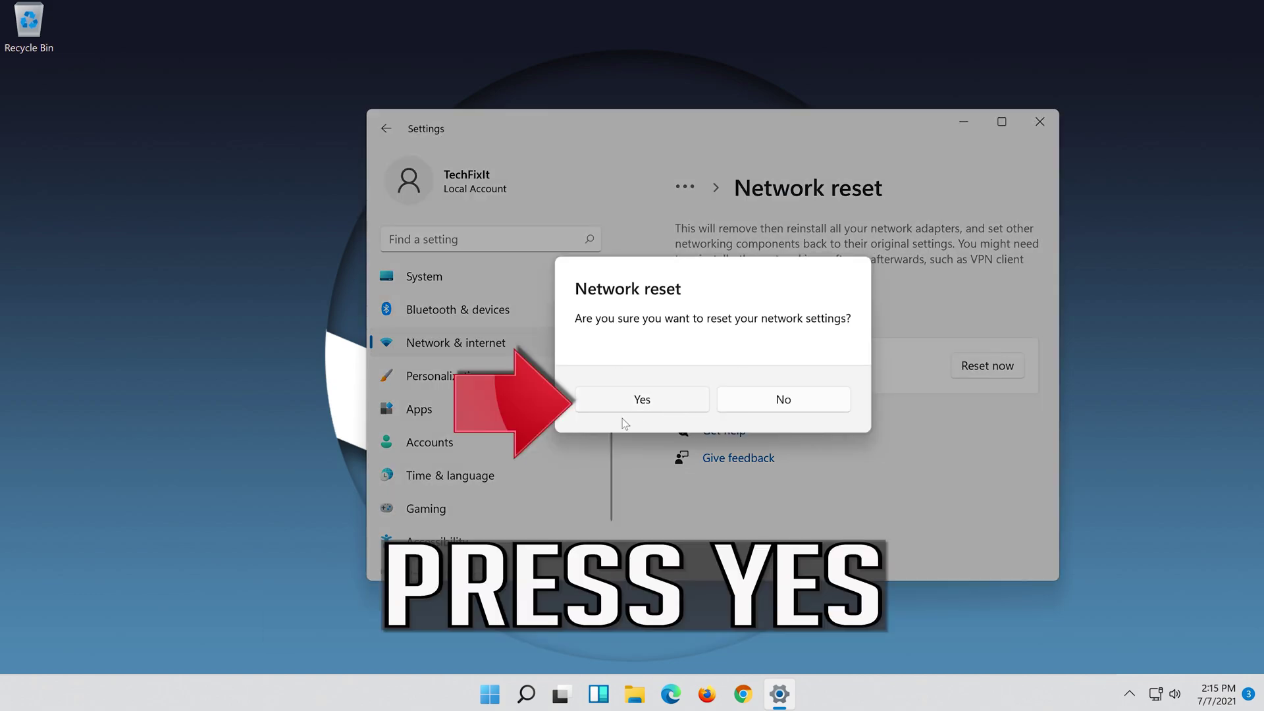
click(652, 405)
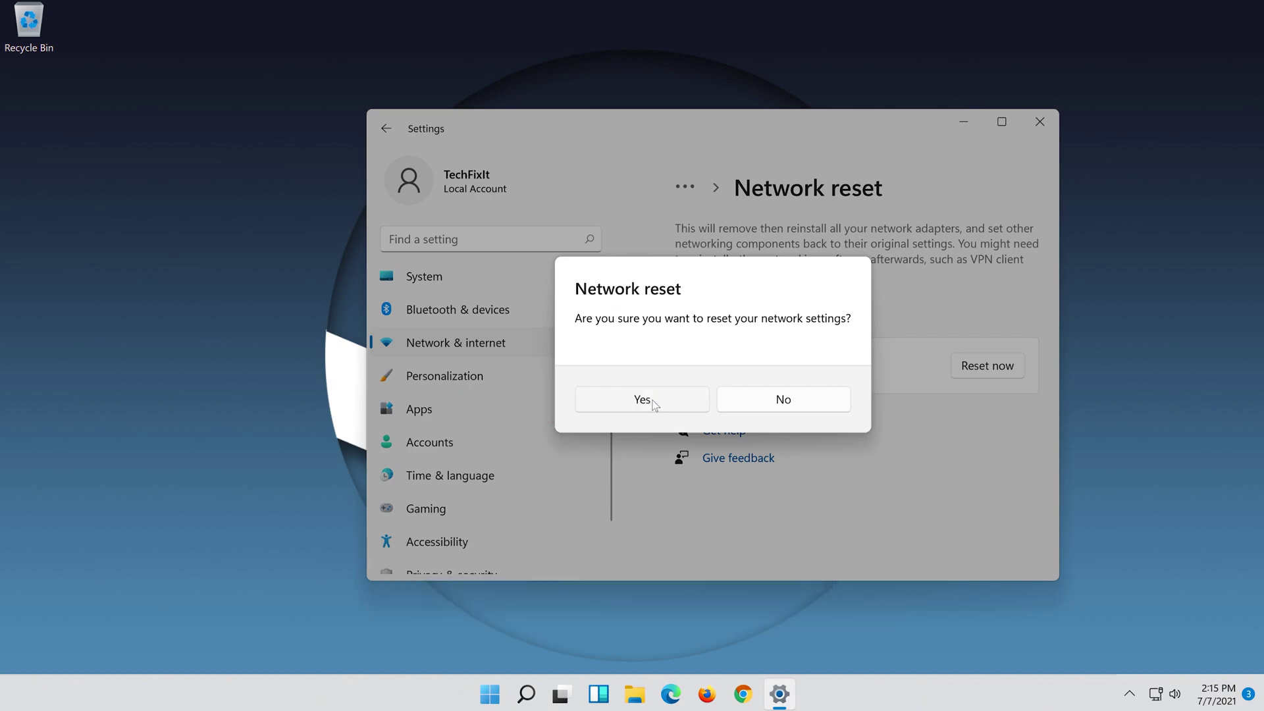